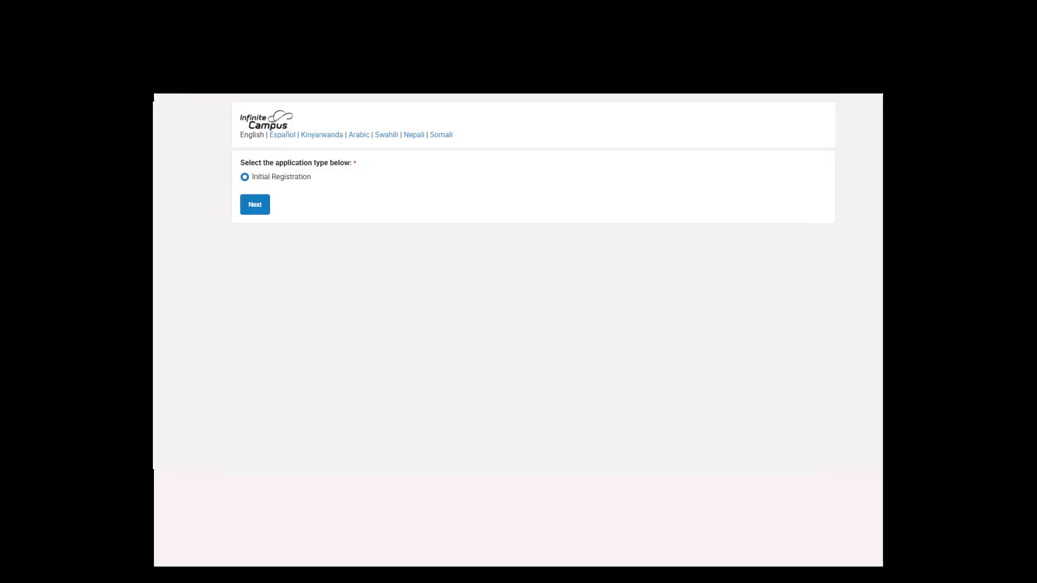
# Start the initial registration form and enter the parent's first and last name.
pyautogui.click(254, 214)
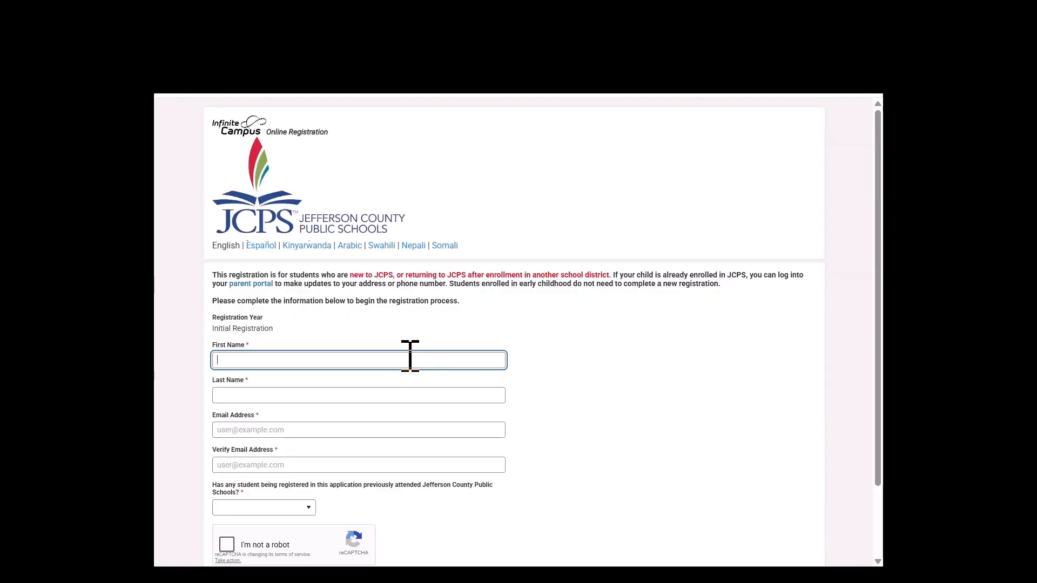
pyautogui.write('Ginger')
pyautogui.click(398, 396)
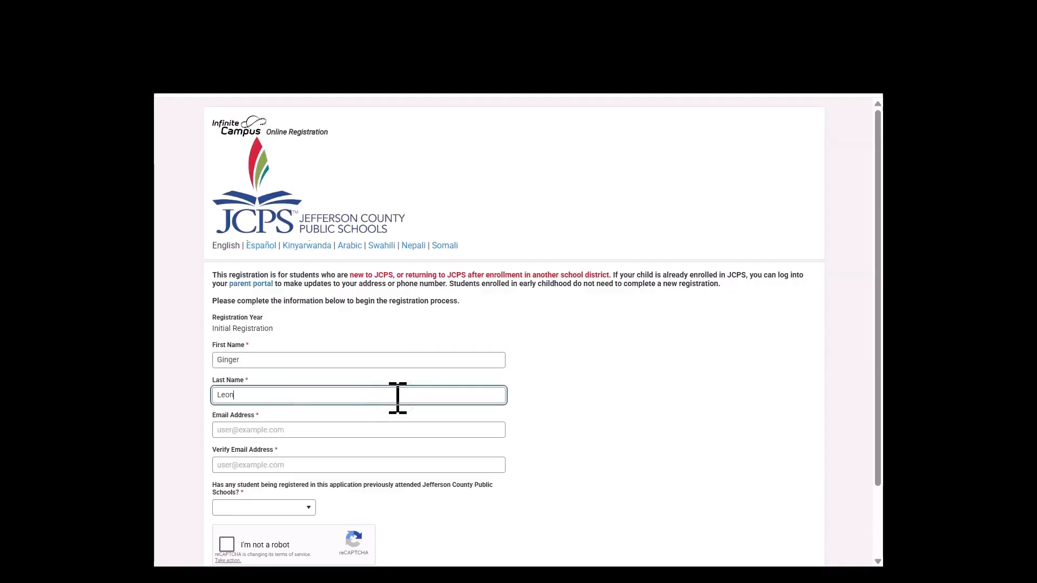
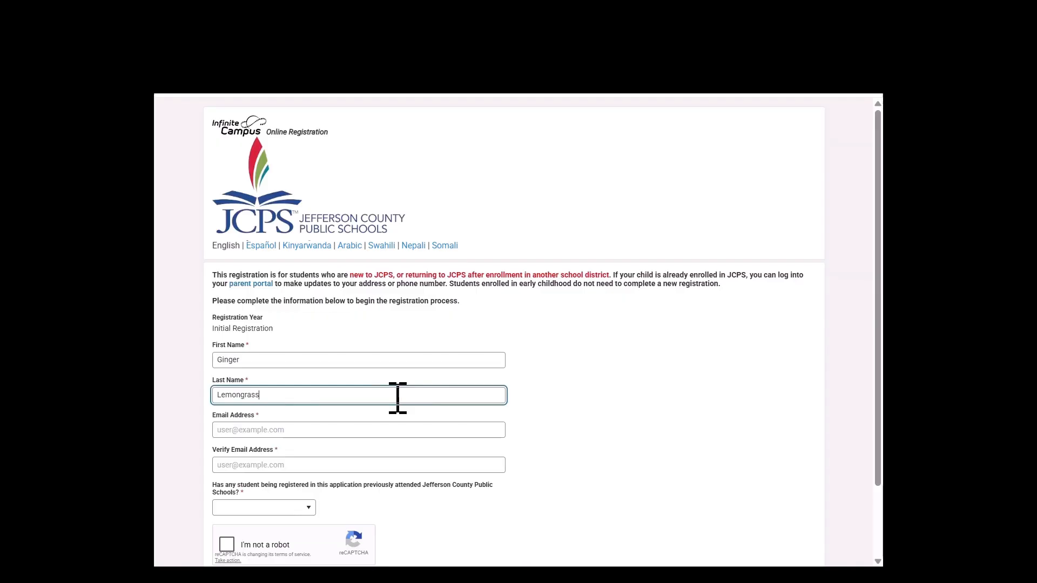
# Begin entering the parent's email address.
pyautogui.scroll(-2, 405, 394)
pyautogui.click(307, 346)
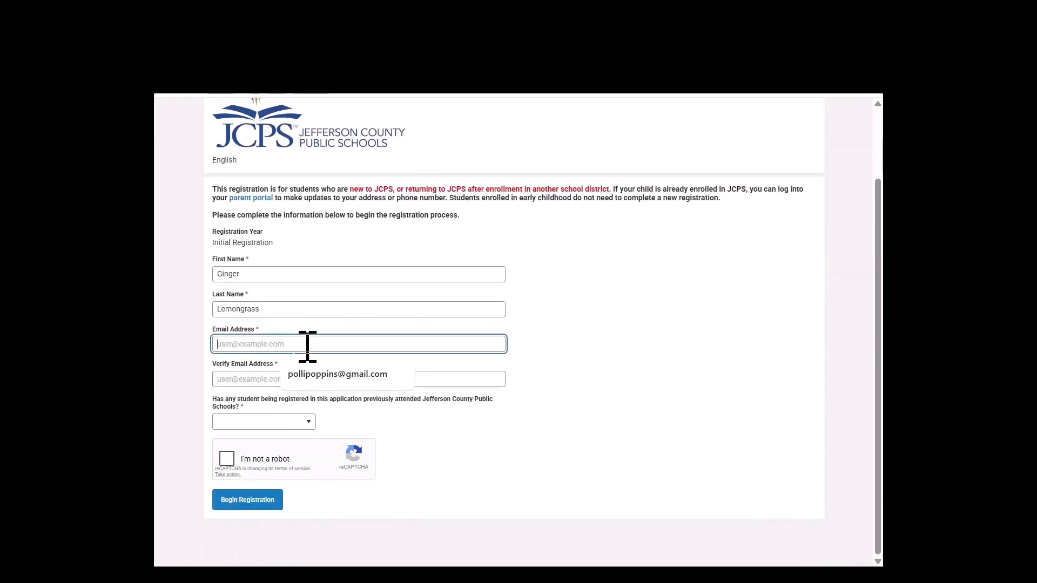
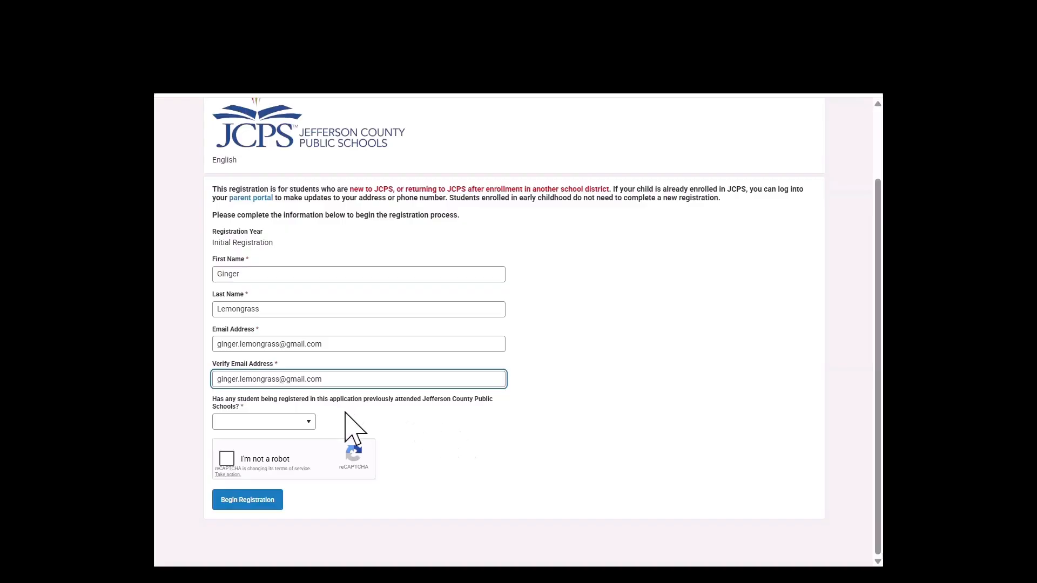
# Answer No to previous JCPS attendance and start the reCAPTCHA verification.
pyautogui.click(309, 422)
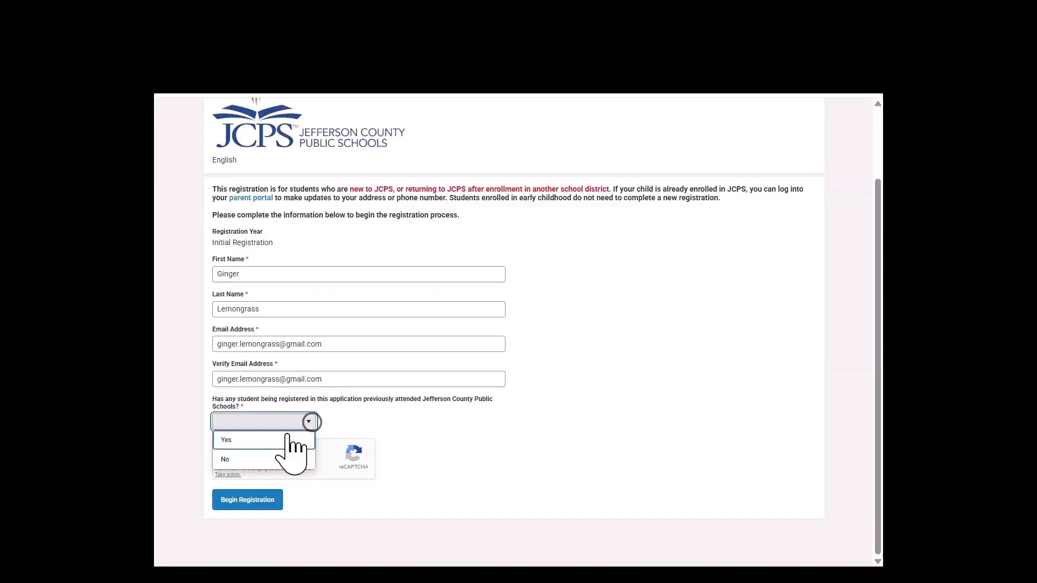
pyautogui.click(258, 460)
pyautogui.click(224, 458)
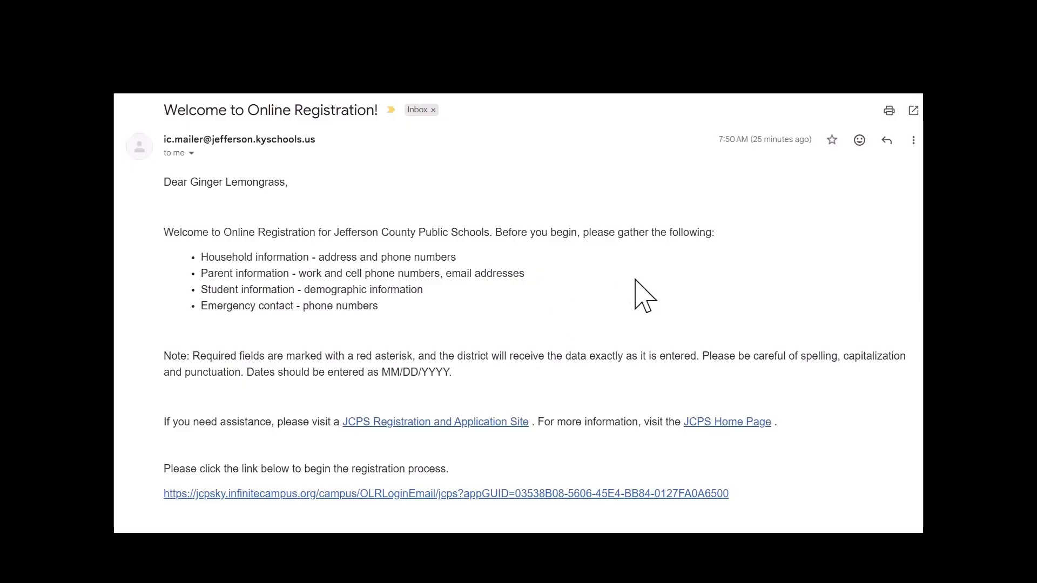
# Follow the registration link at the bottom of the welcome email.
pyautogui.click(491, 496)
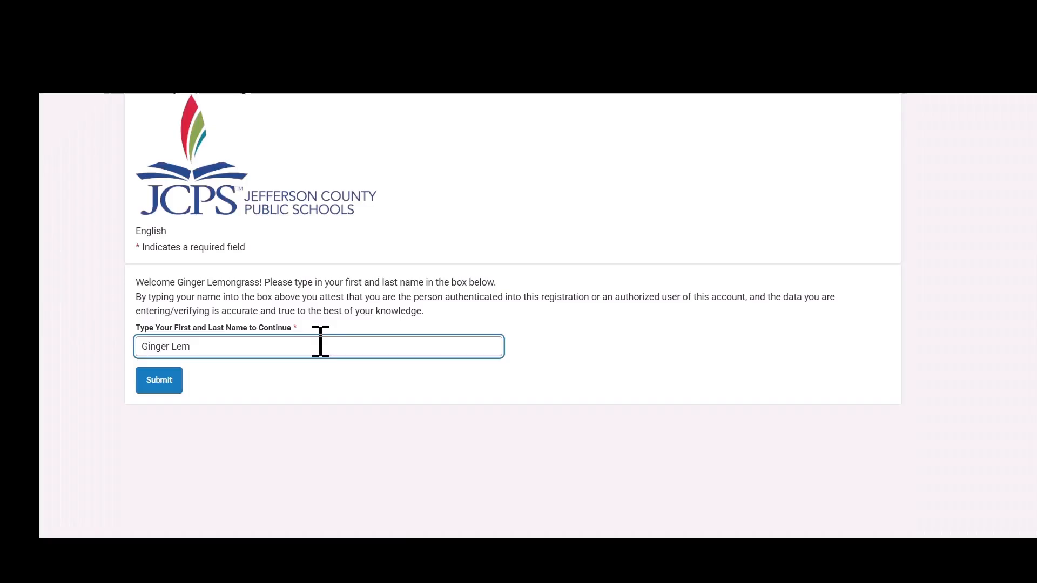
# Finish the parent's full name in the attestation, submit it, and begin the application.
pyautogui.click(158, 385)
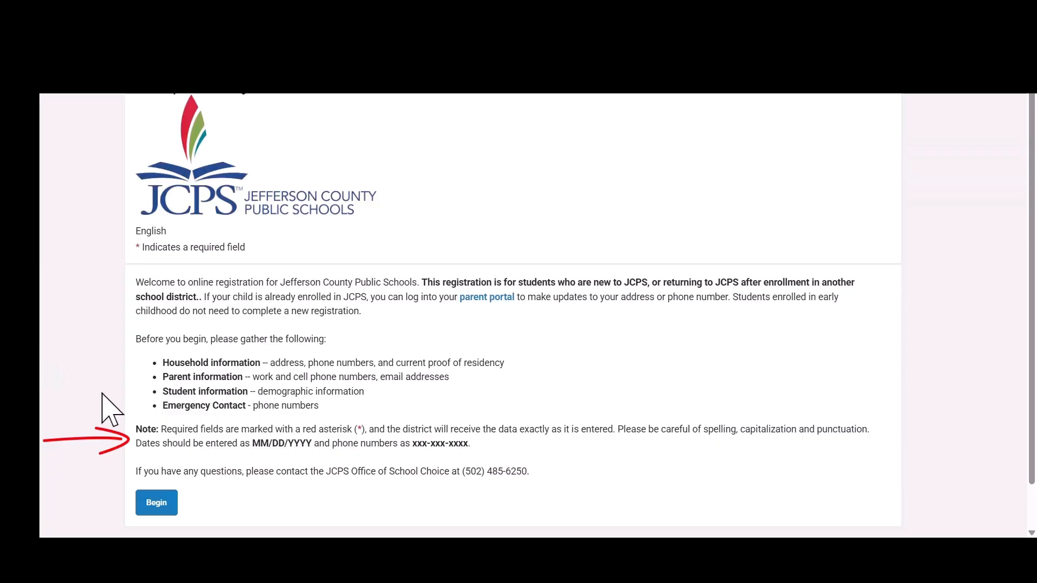
pyautogui.click(157, 504)
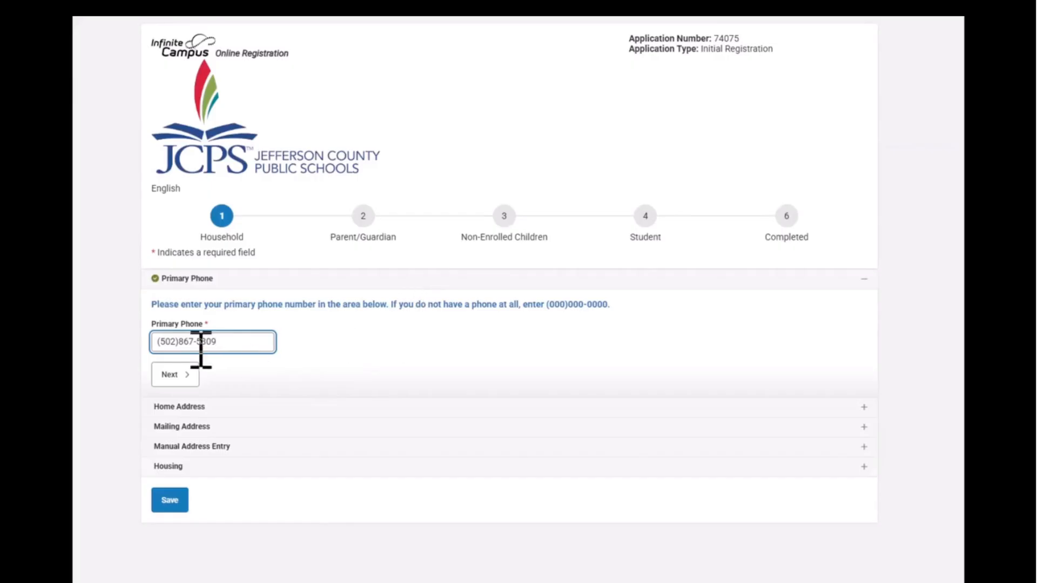
# Continue from Primary Phone to the Home Address section.
pyautogui.click(171, 373)
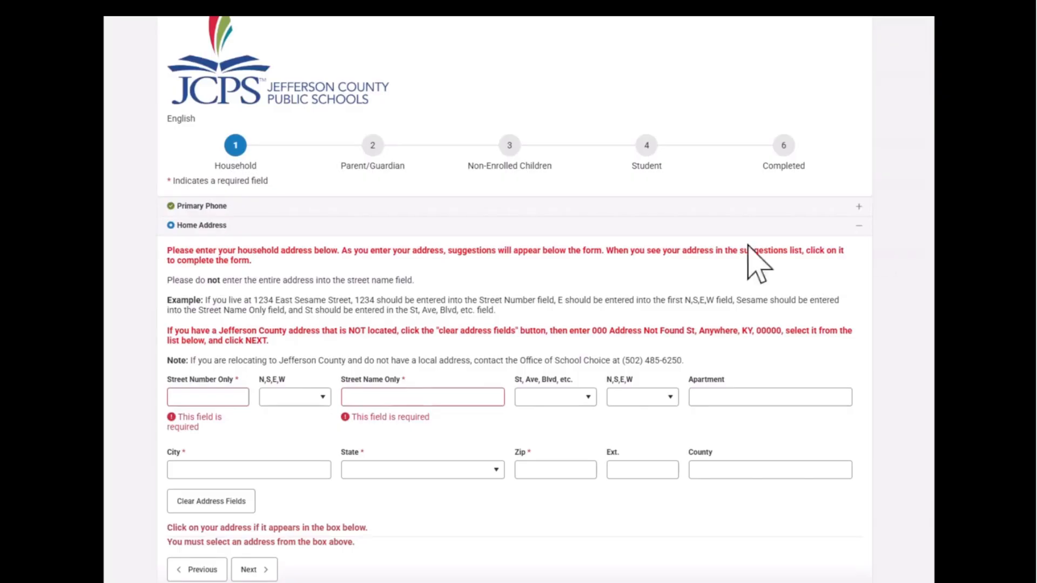
# Enter the home street number and street name, then select the matching suggested address.
pyautogui.click(234, 399)
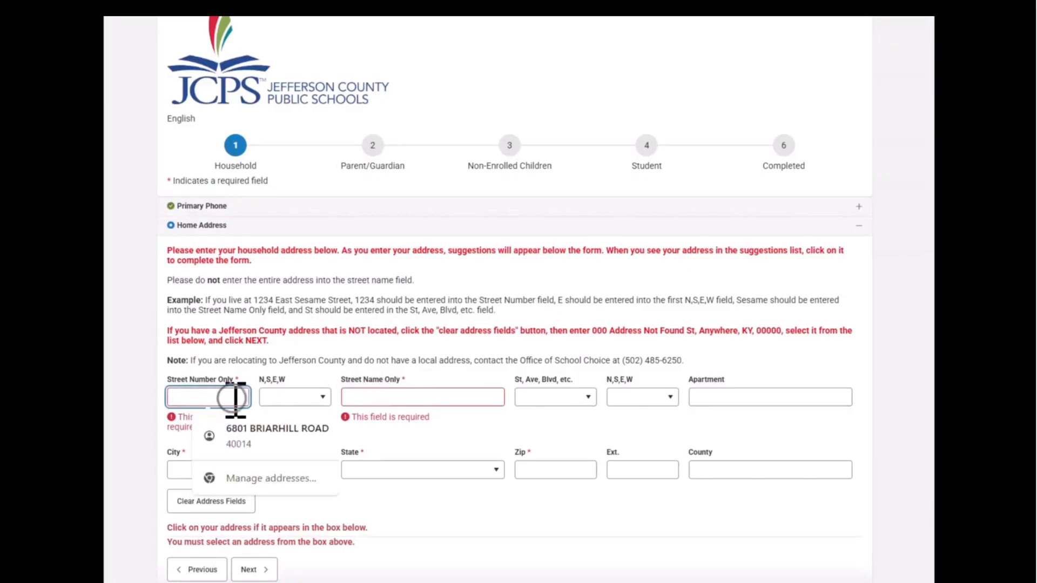
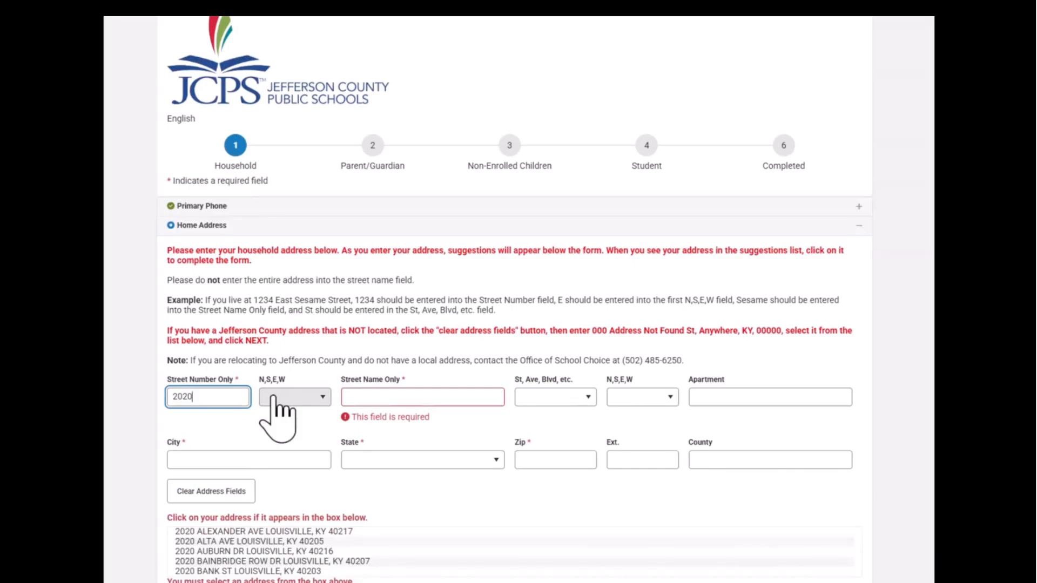
pyautogui.click(365, 398)
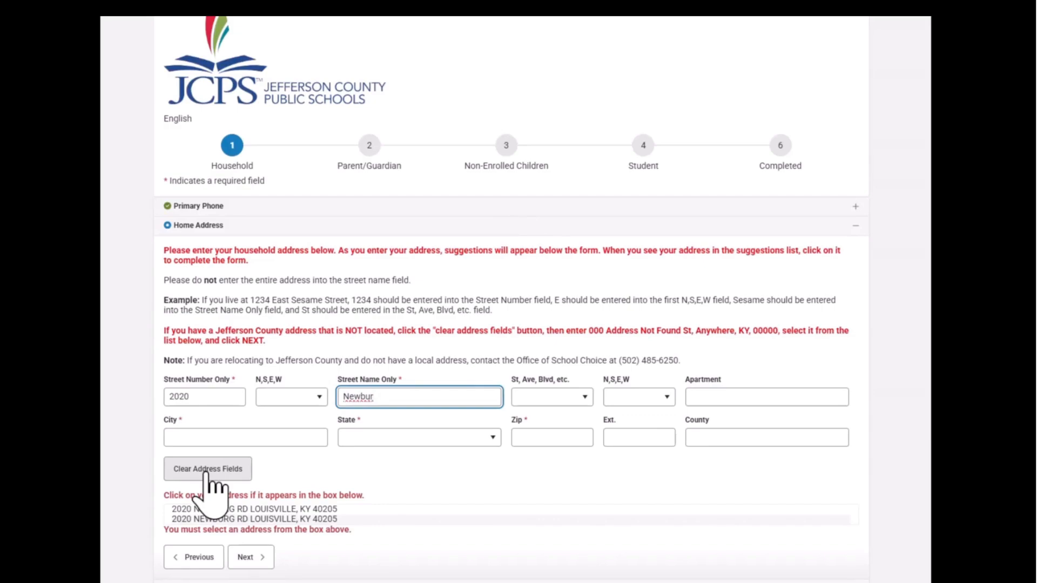
pyautogui.click(223, 519)
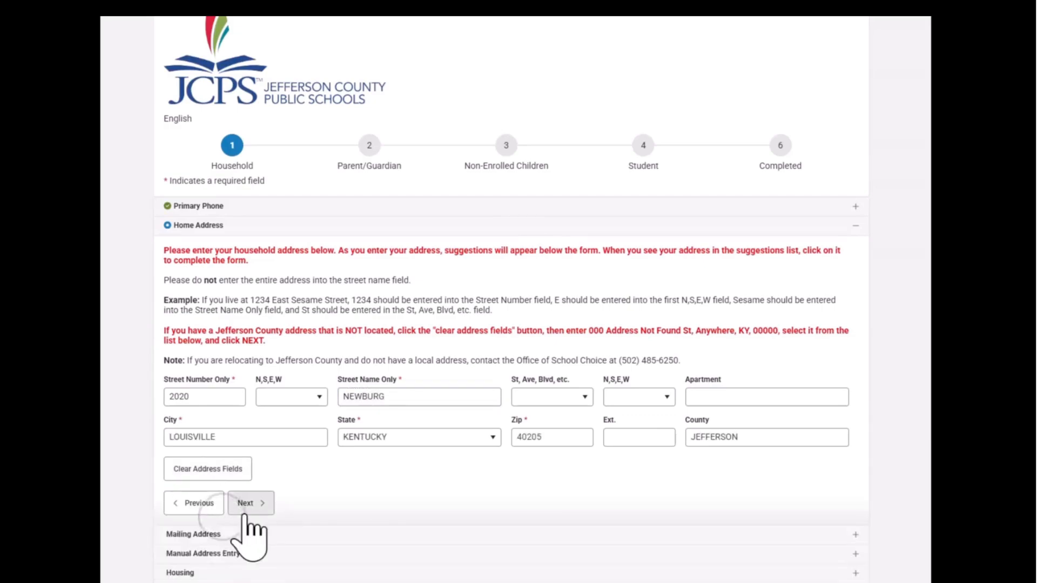
pyautogui.click(253, 501)
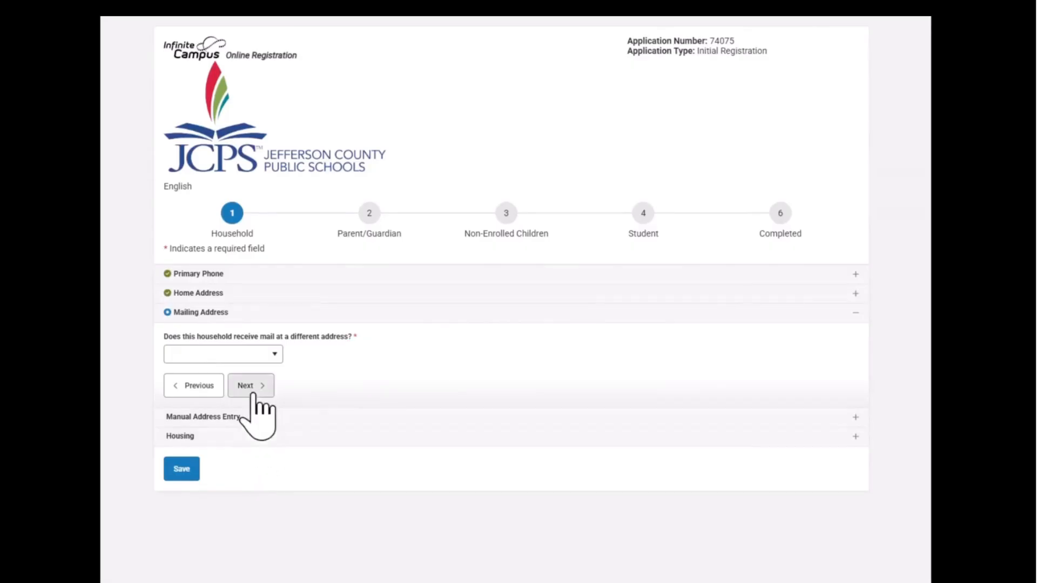
# Answer No to having a separate mailing address.
pyautogui.click(273, 355)
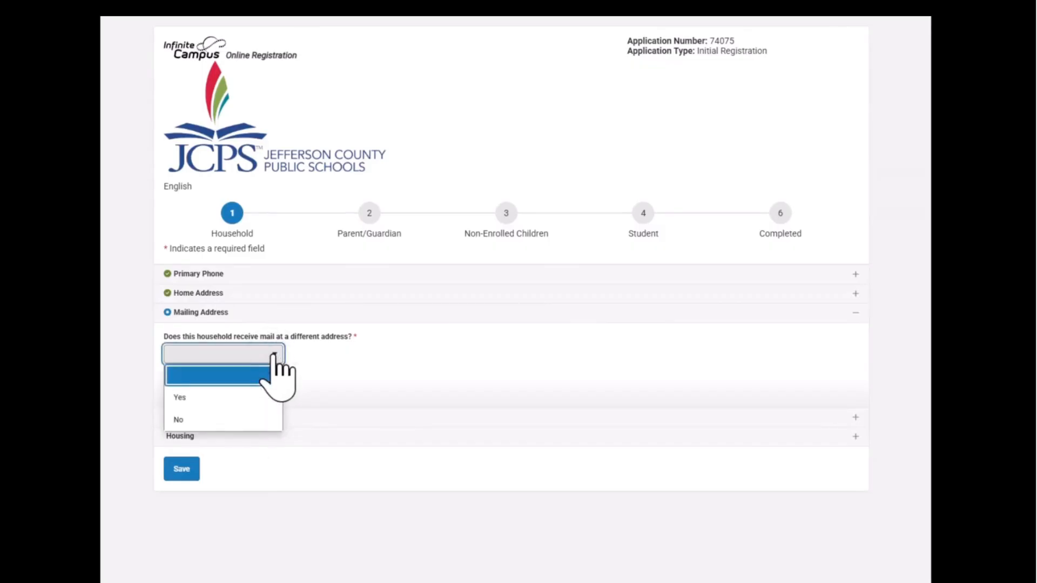
pyautogui.click(205, 419)
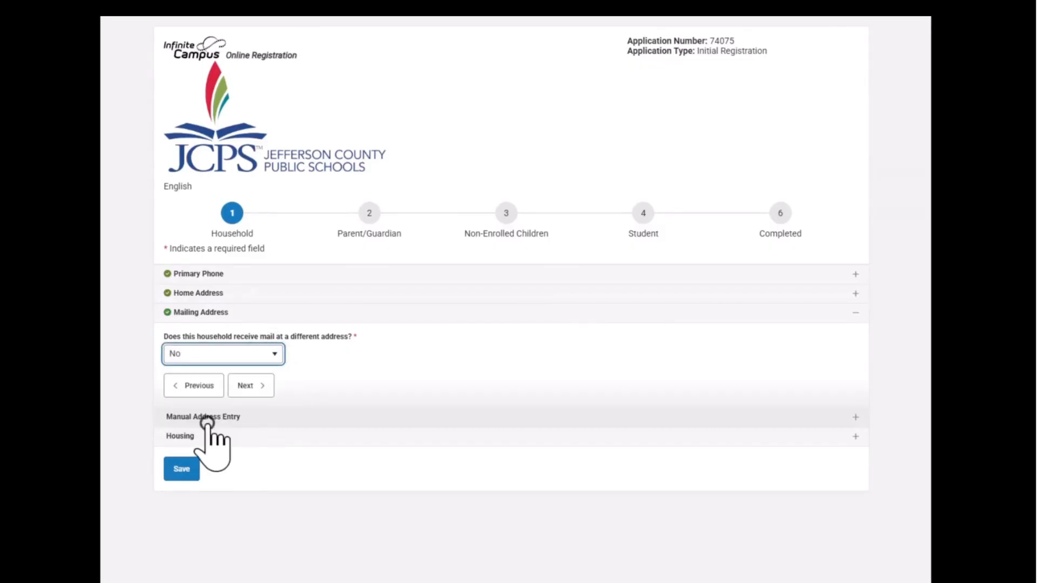
pyautogui.click(252, 385)
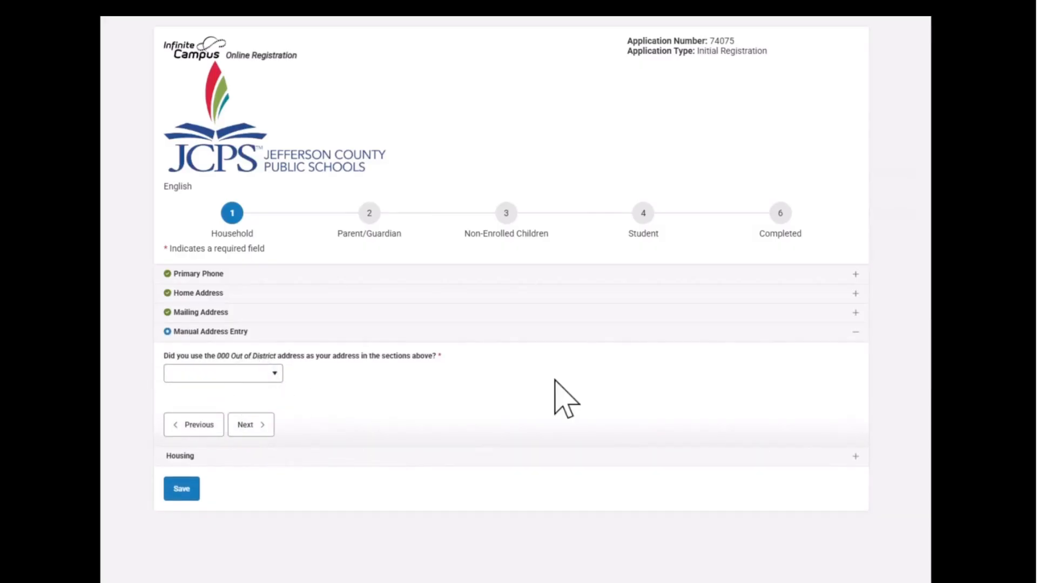
# Answer No to using an out-of-district address and to temporary or substandard housing.
pyautogui.click(275, 376)
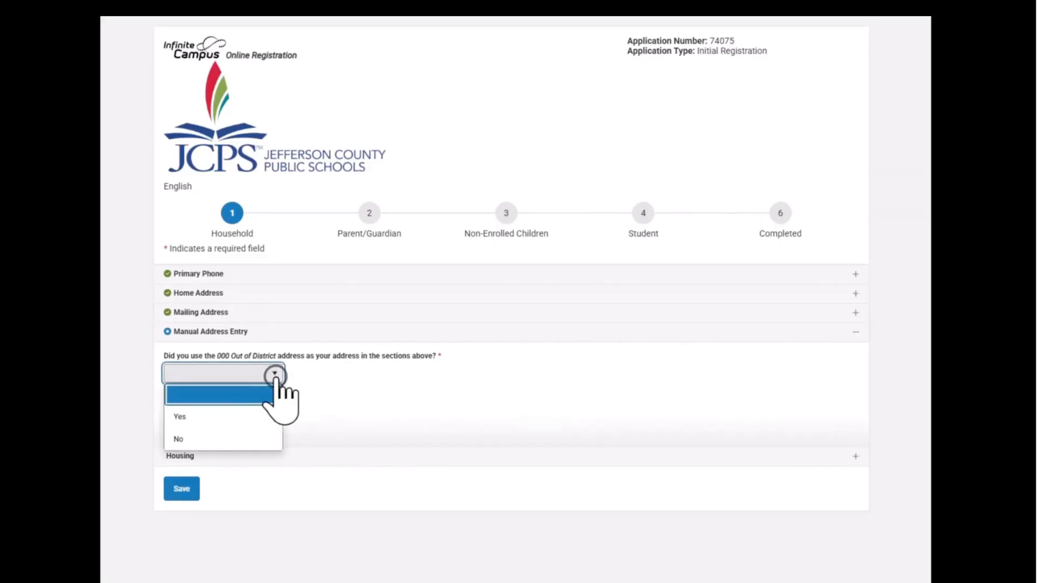
pyautogui.click(226, 437)
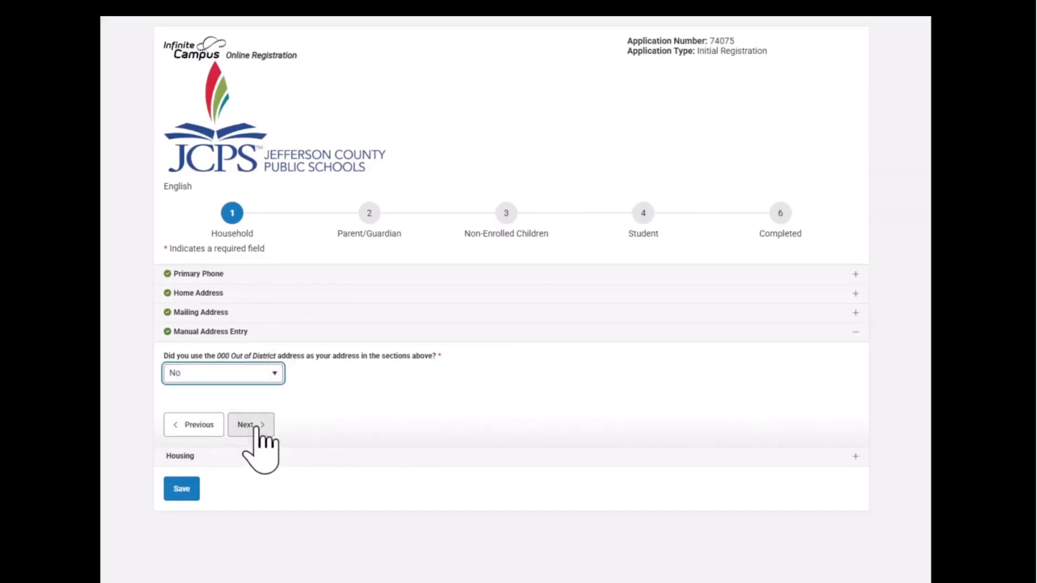
pyautogui.click(249, 429)
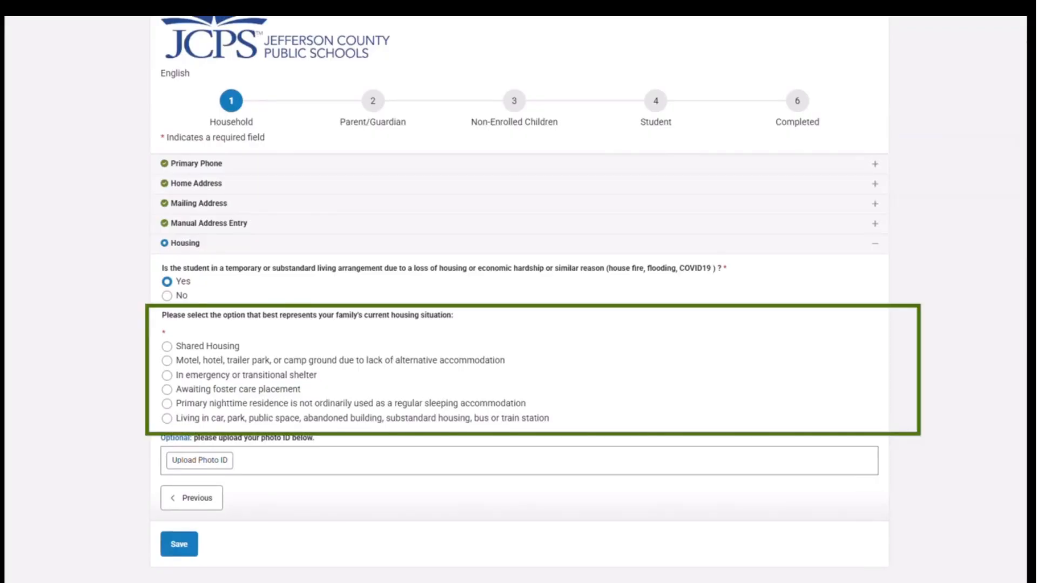
pyautogui.click(167, 295)
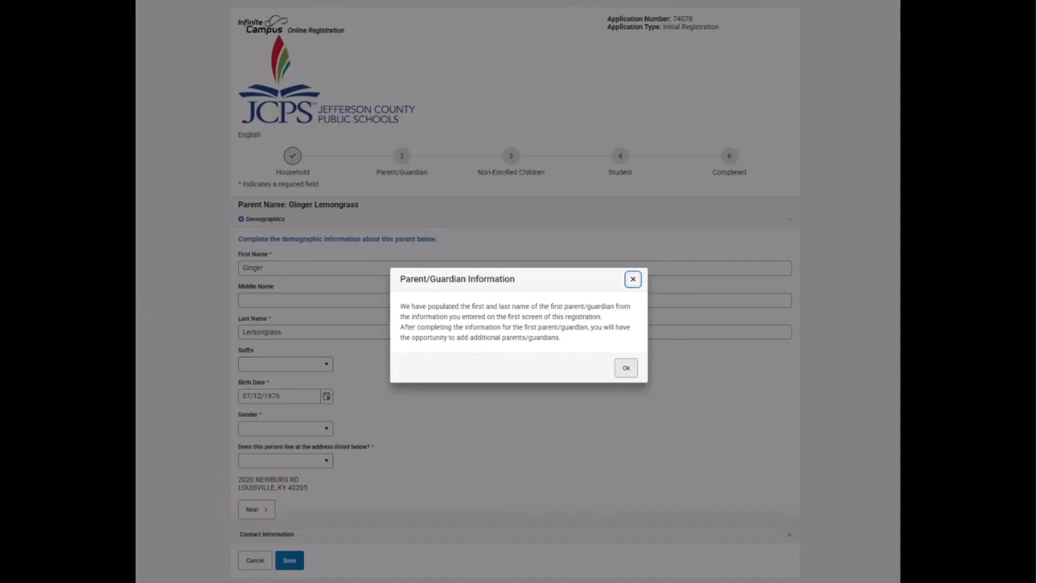
# Set the parent's gender to Female and confirm she lives at the listed address.
pyautogui.click(626, 368)
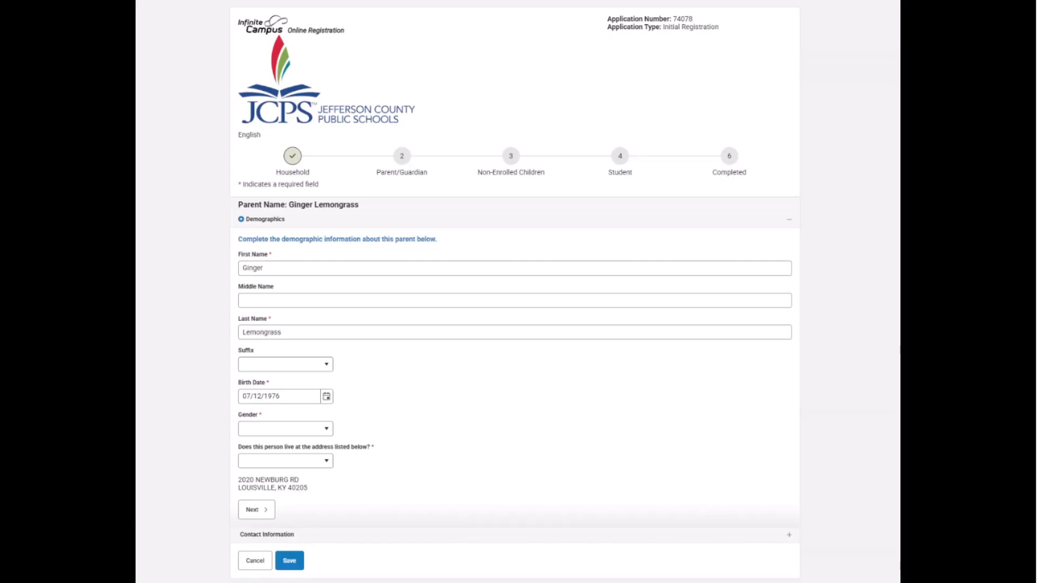
pyautogui.click(286, 428)
pyautogui.click(286, 462)
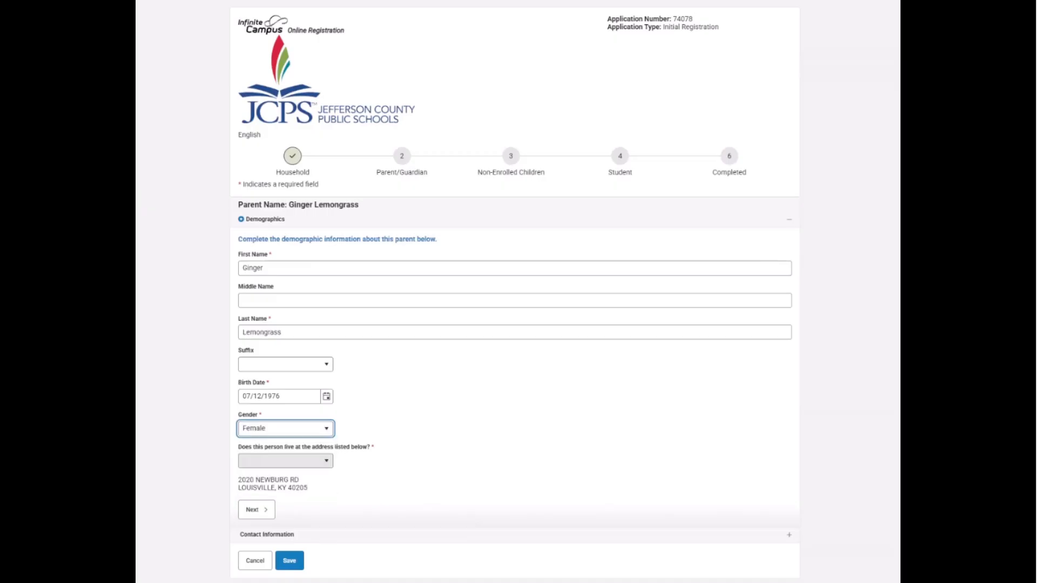
pyautogui.click(285, 461)
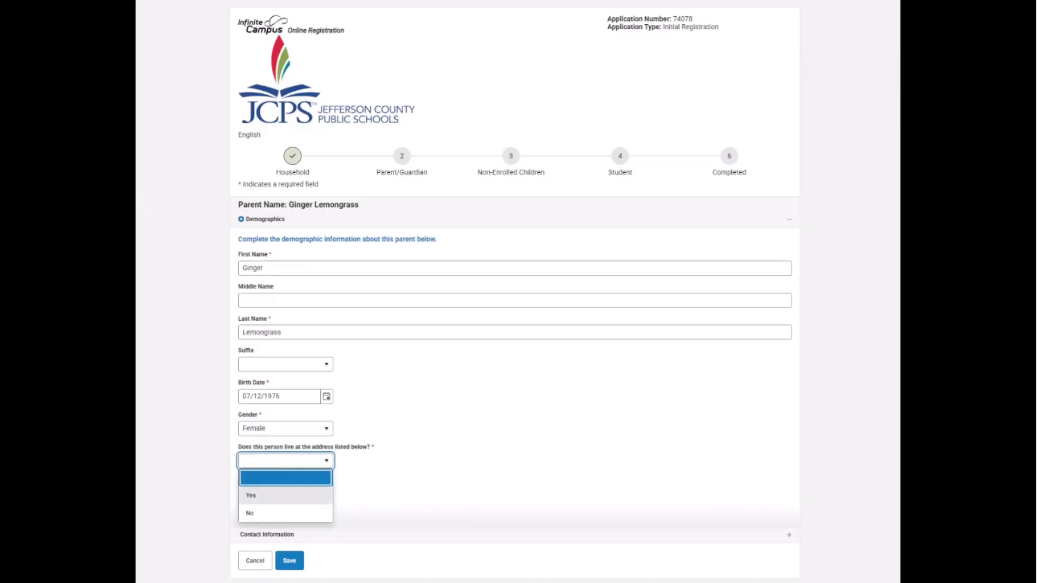
pyautogui.click(286, 495)
# Add the parent's middle name, save her demographics, and continue to contact information.
pyautogui.click(515, 300)
pyautogui.write('Marie')
pyautogui.press('Tab')
pyautogui.press('Tab')
pyautogui.press('Tab')
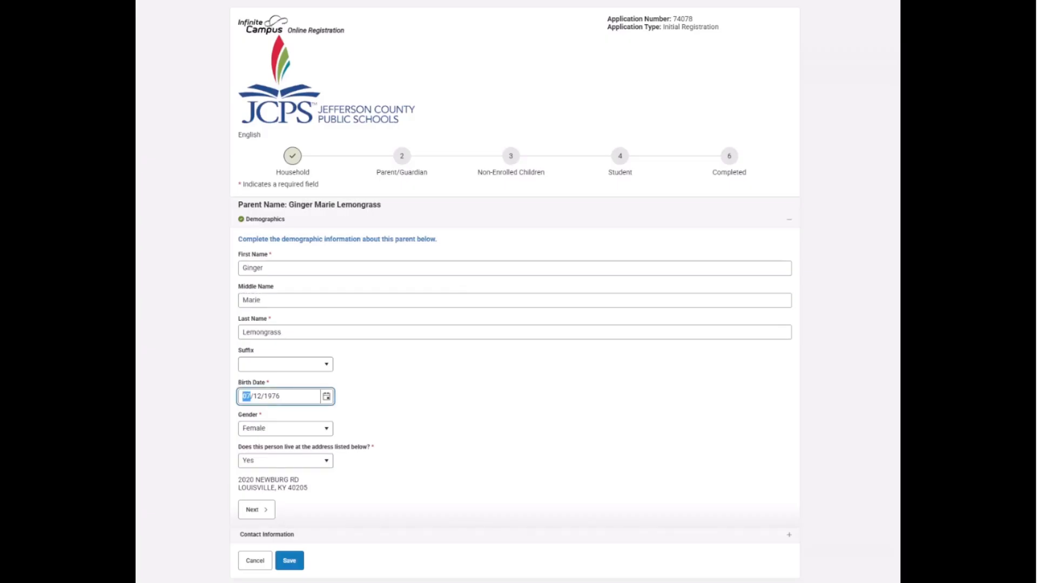
pyautogui.hotkey('shift', 'Tab')
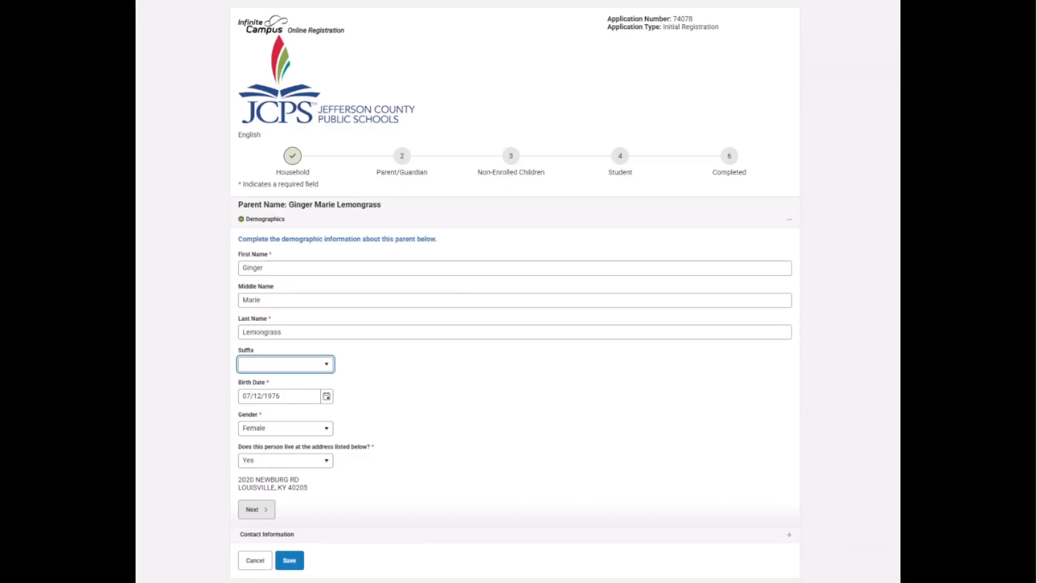
pyautogui.click(290, 560)
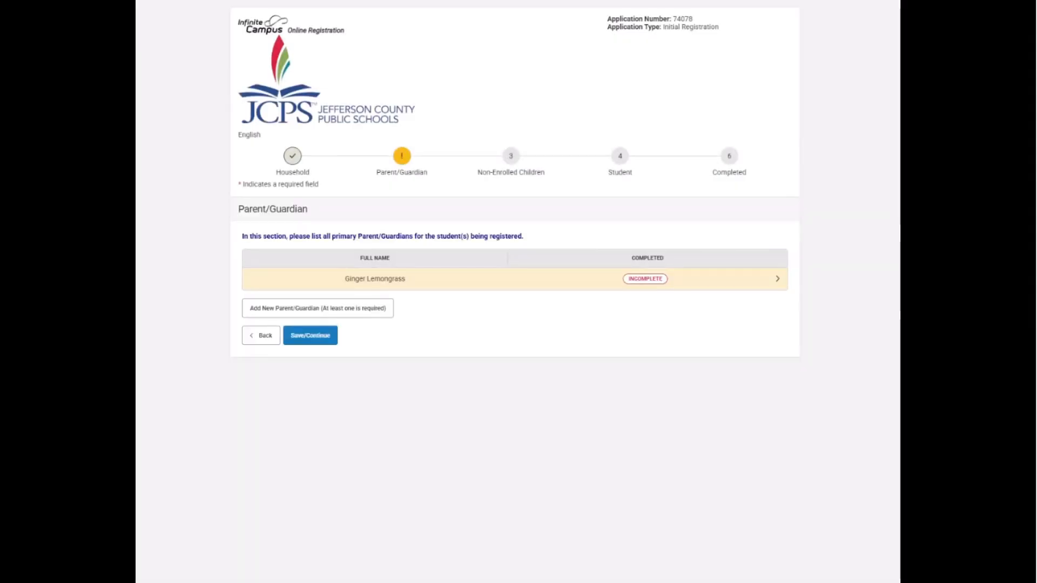
pyautogui.click(374, 279)
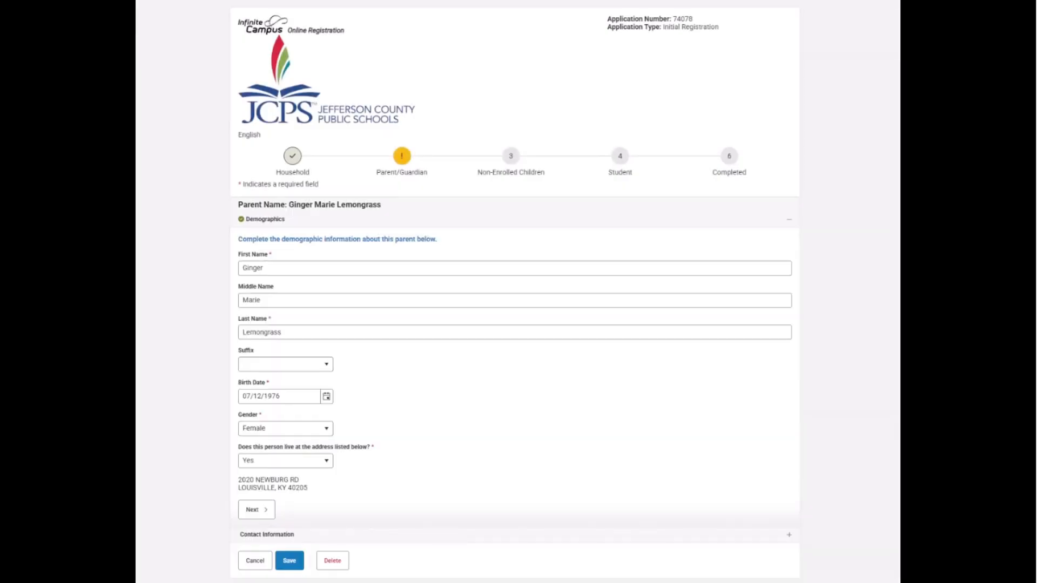
pyautogui.click(257, 509)
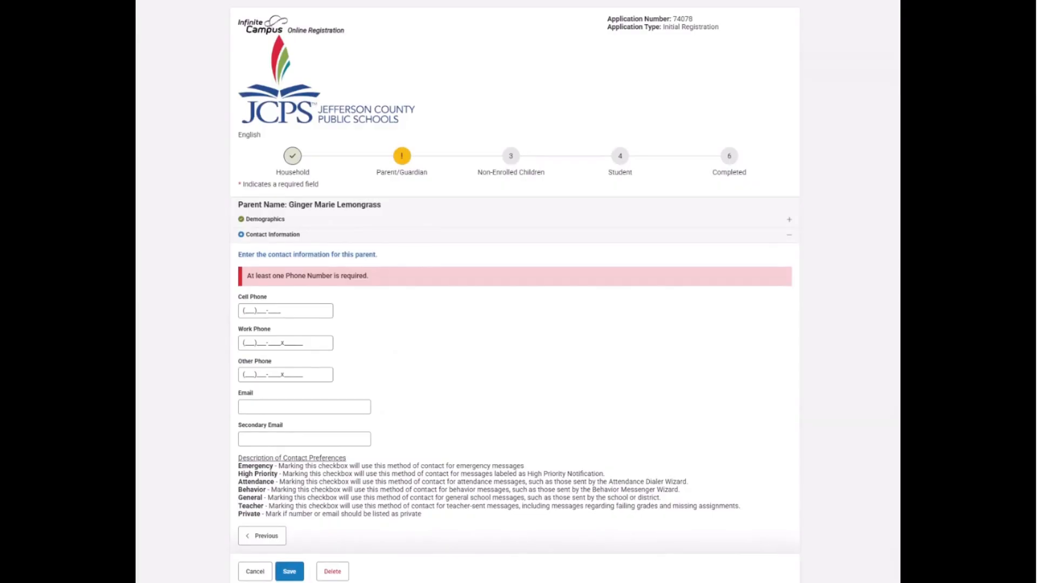
# Enter the parent's cell and work phone numbers and her e-mail address, then save.
pyautogui.click(248, 311)
pyautogui.press('Tab')
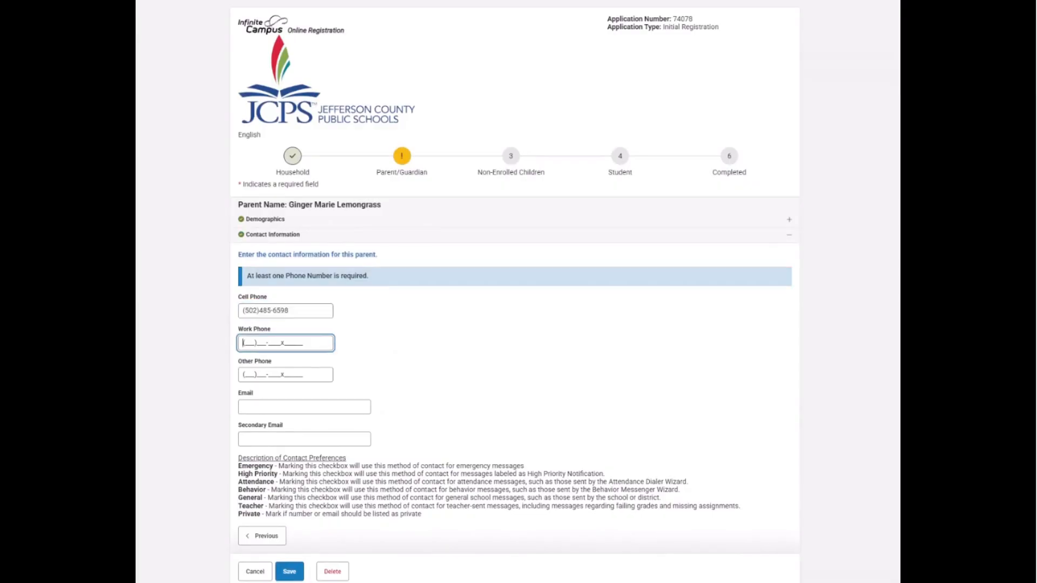
pyautogui.press('Tab')
pyautogui.press('Tab')
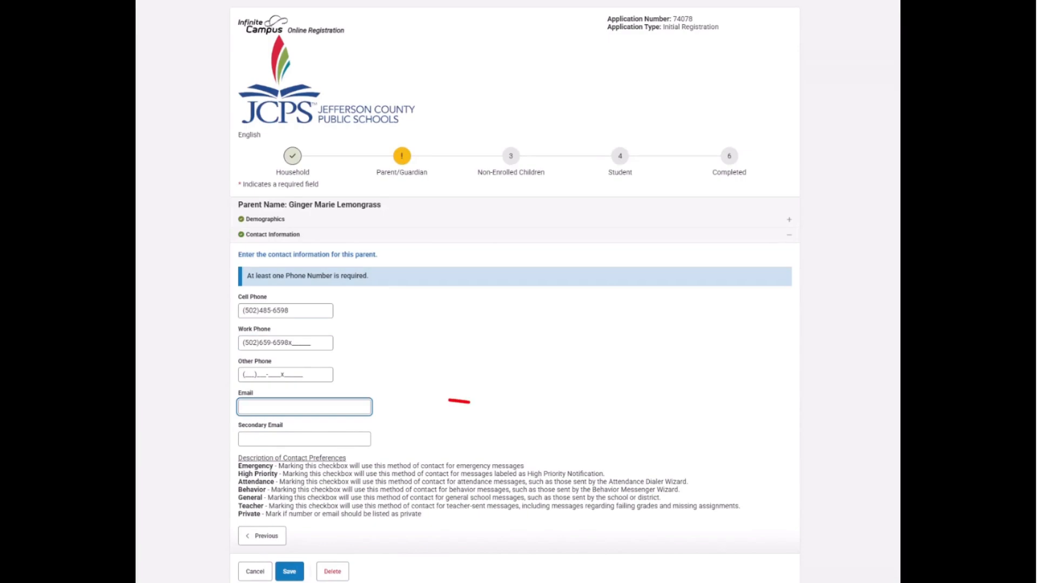
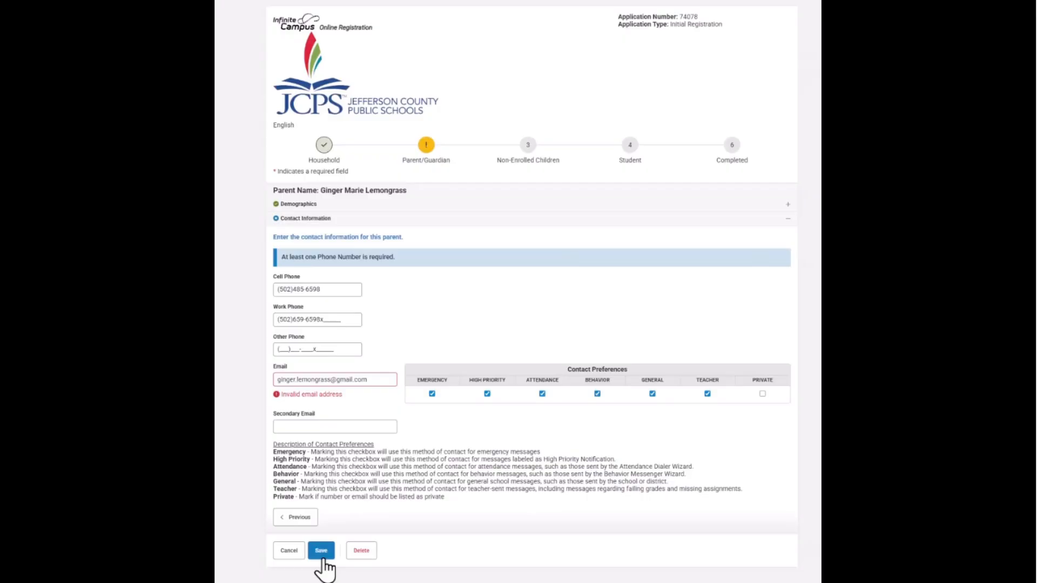
pyautogui.click(321, 551)
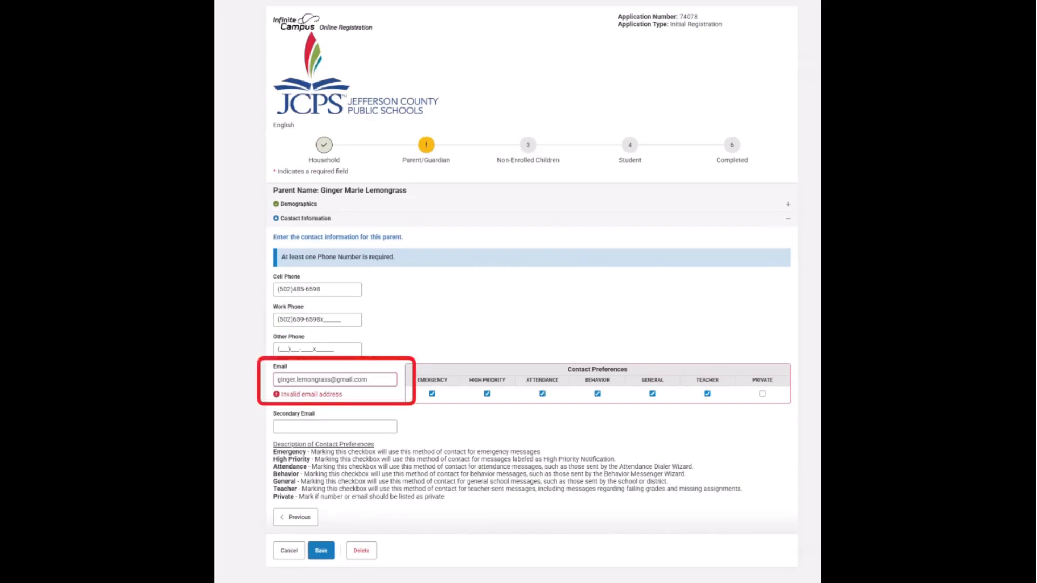
# Remove the trailing space from the e-mail address and save the contact details.
pyautogui.click(368, 380)
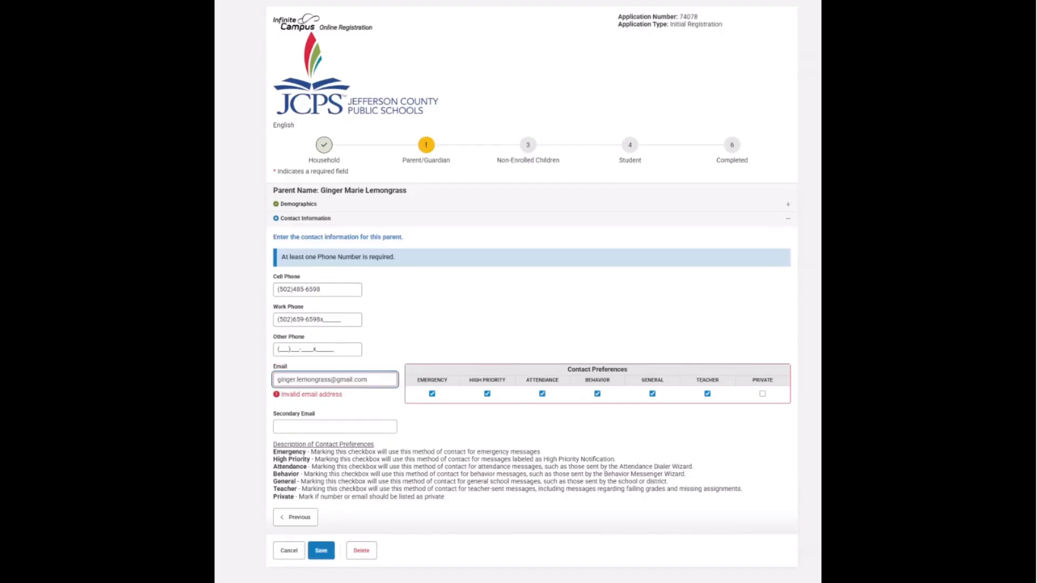
pyautogui.press('BackSpace')
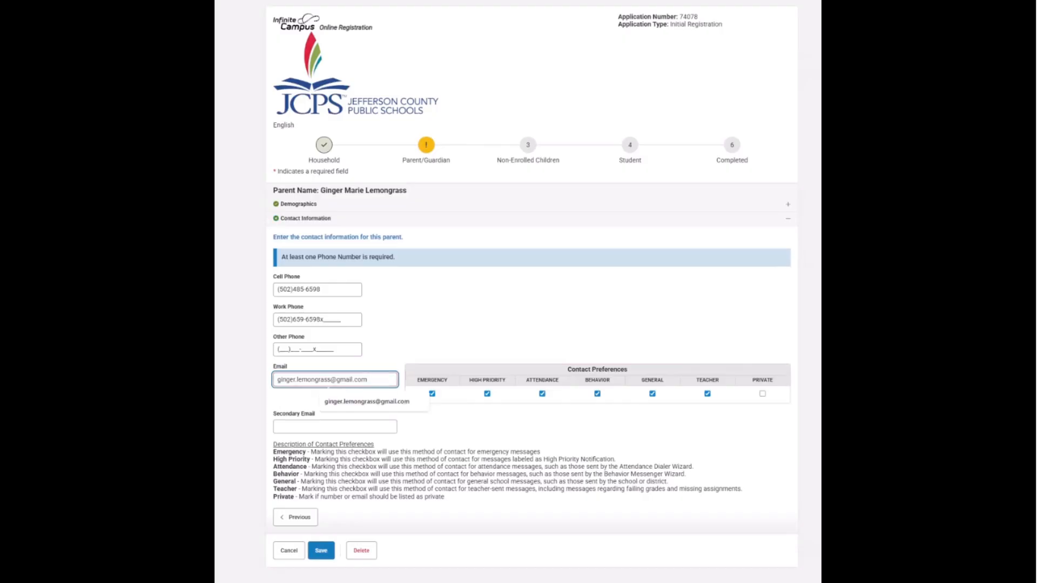
pyautogui.press('Tab')
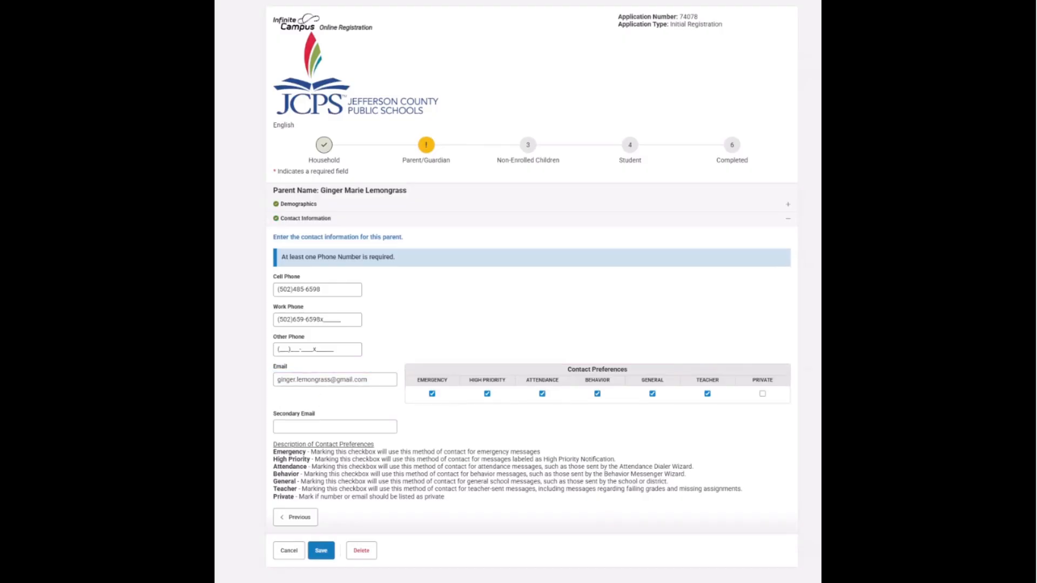
pyautogui.click(326, 558)
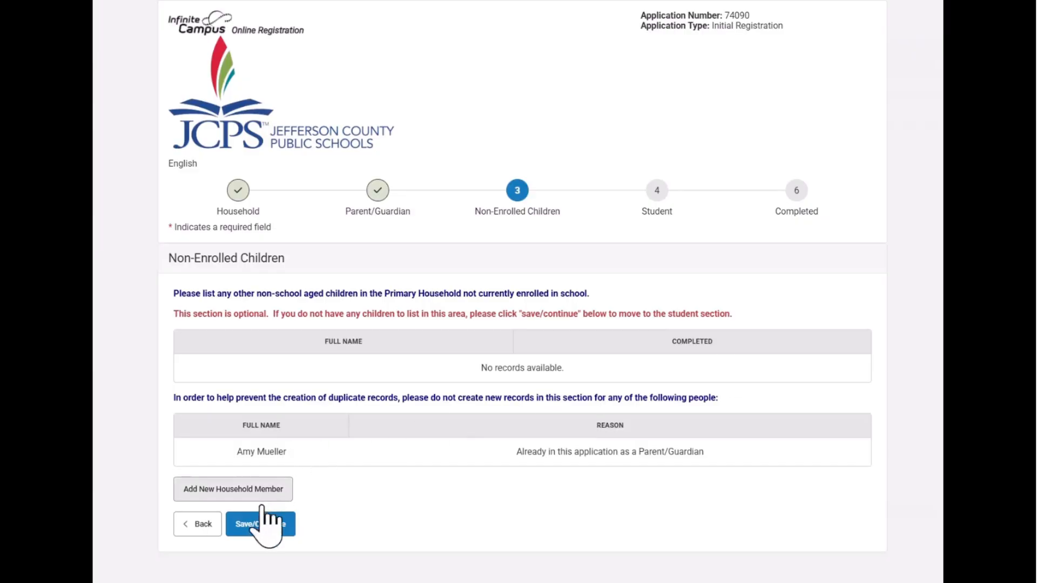
# Skip adding any non-enrolled children and continue to the Student step.
pyautogui.click(258, 525)
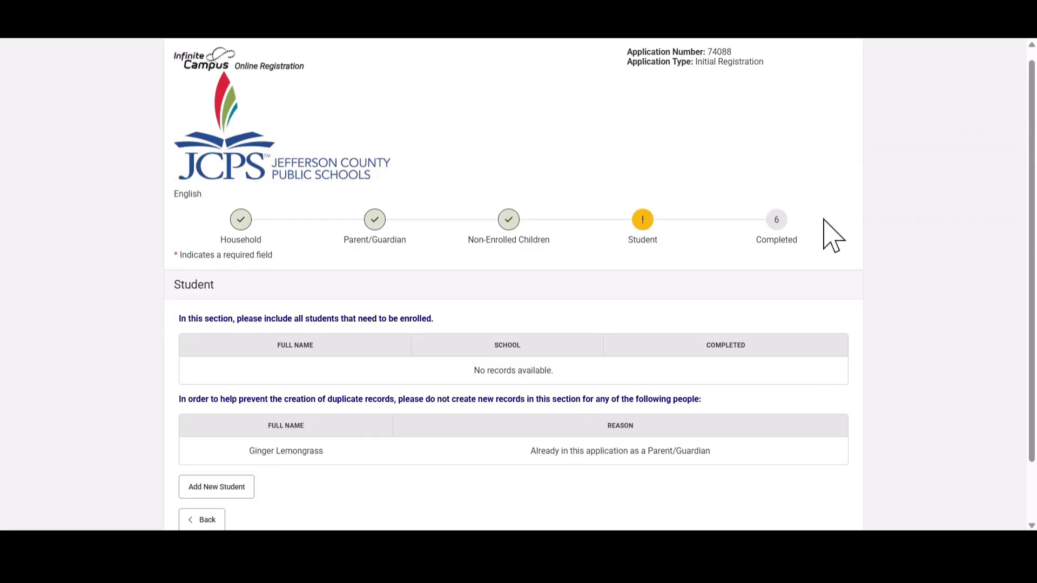
# Add a new student, enter the first name, and set gender Female and grade 01.
pyautogui.click(219, 489)
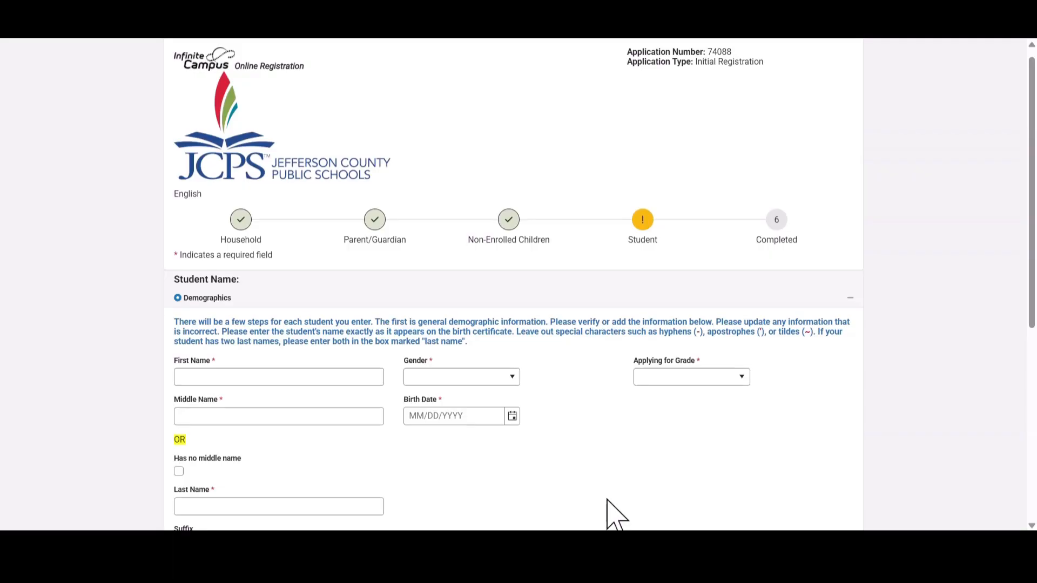
pyautogui.click(218, 378)
pyautogui.write('Polli')
pyautogui.click(465, 378)
pyautogui.click(446, 417)
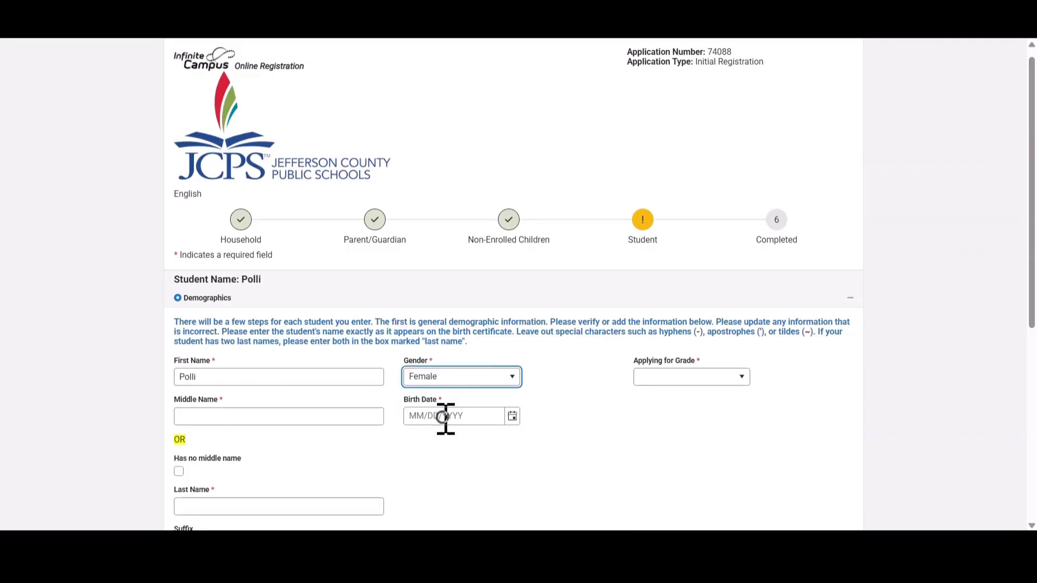
pyautogui.click(443, 417)
pyautogui.click(682, 378)
pyautogui.click(682, 396)
# Enter the student's middle and last names, then retype the middle name.
pyautogui.click(224, 417)
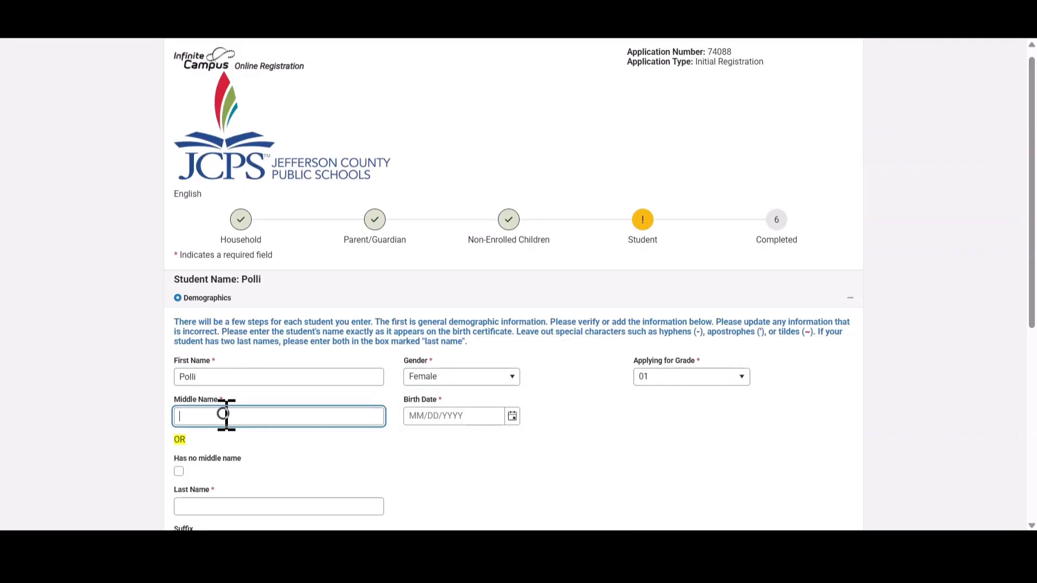
pyautogui.write('Marie')
pyautogui.click(226, 453)
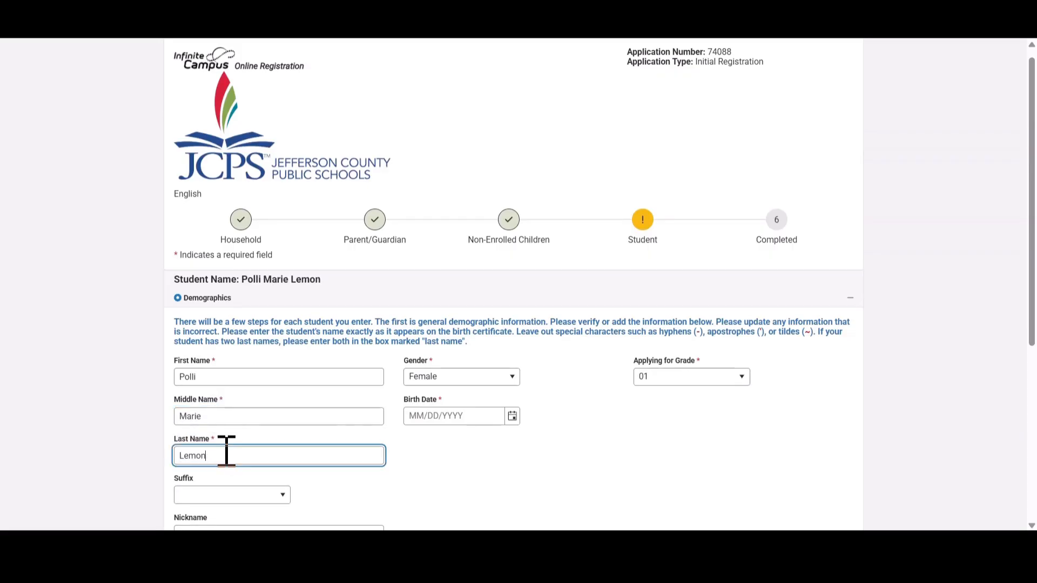
pyautogui.doubleClick(248, 416)
pyautogui.press('BackSpace')
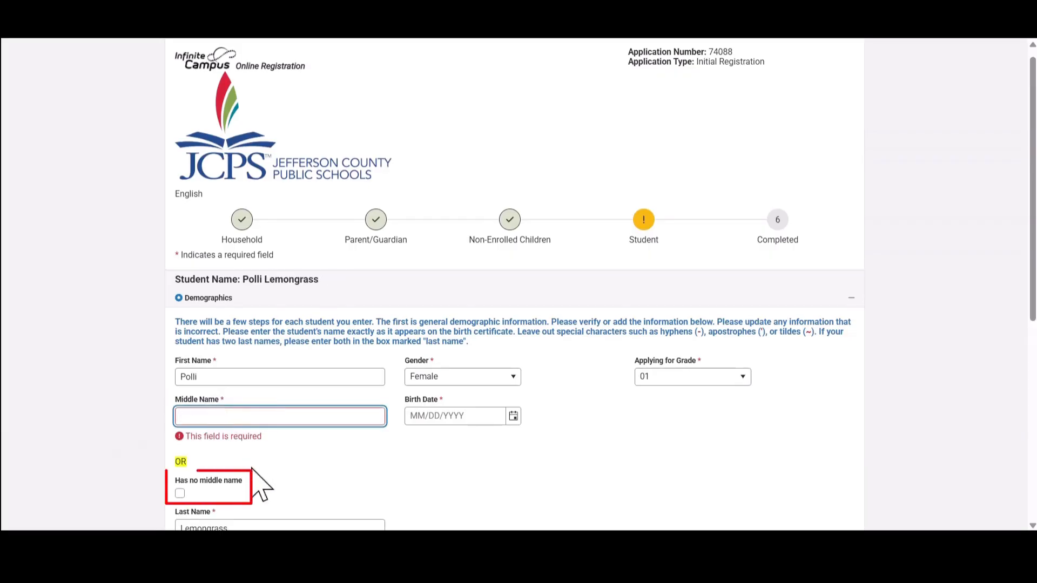
pyautogui.write('Middle')
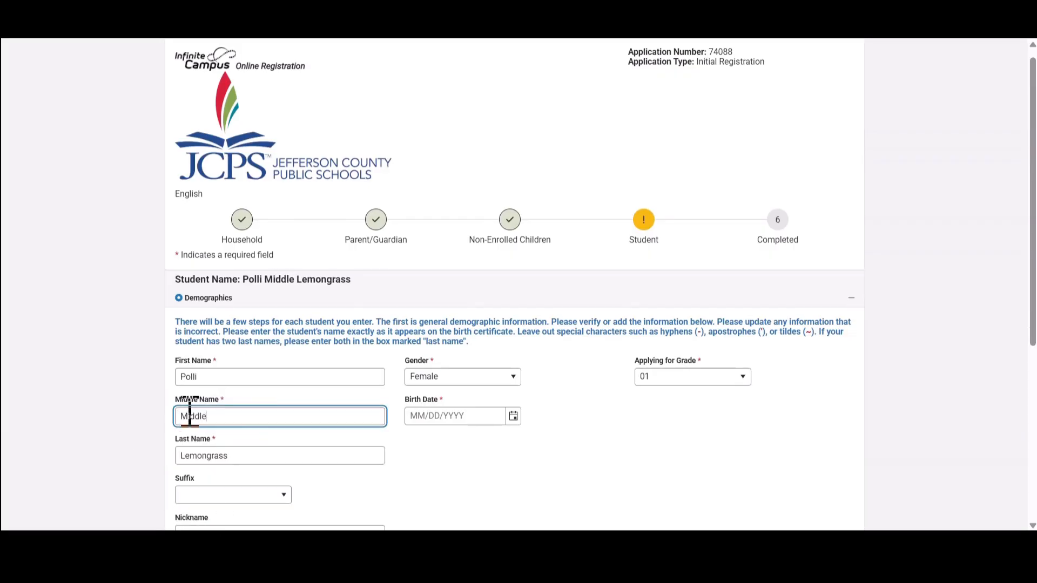
# Enter the student's birth date as 07/21/2020.
pyautogui.click(419, 416)
pyautogui.scroll(-1, 451, 481)
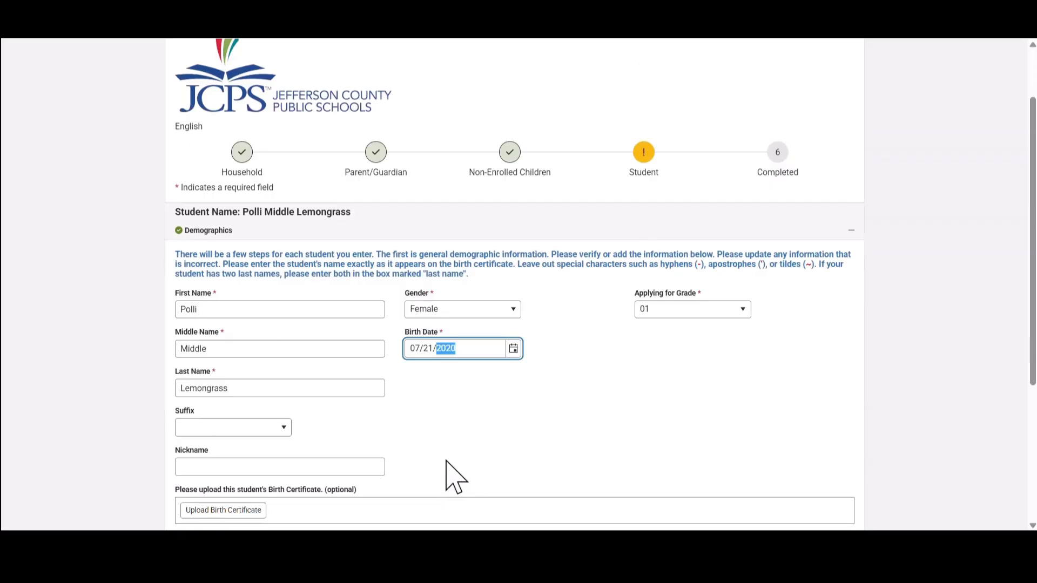
pyautogui.scroll(-1, 454, 475)
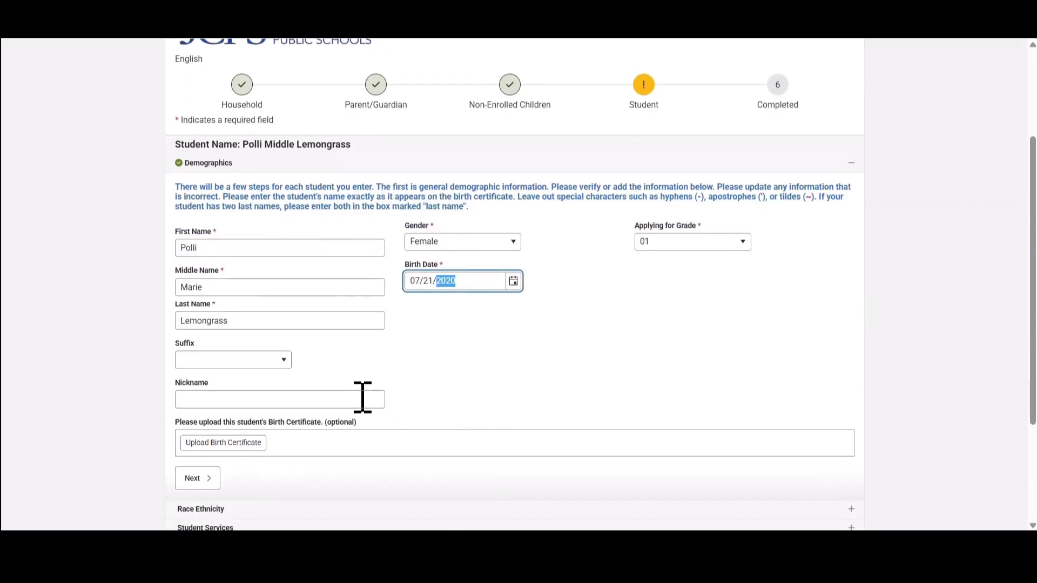
pyautogui.scroll(-3, 428, 422)
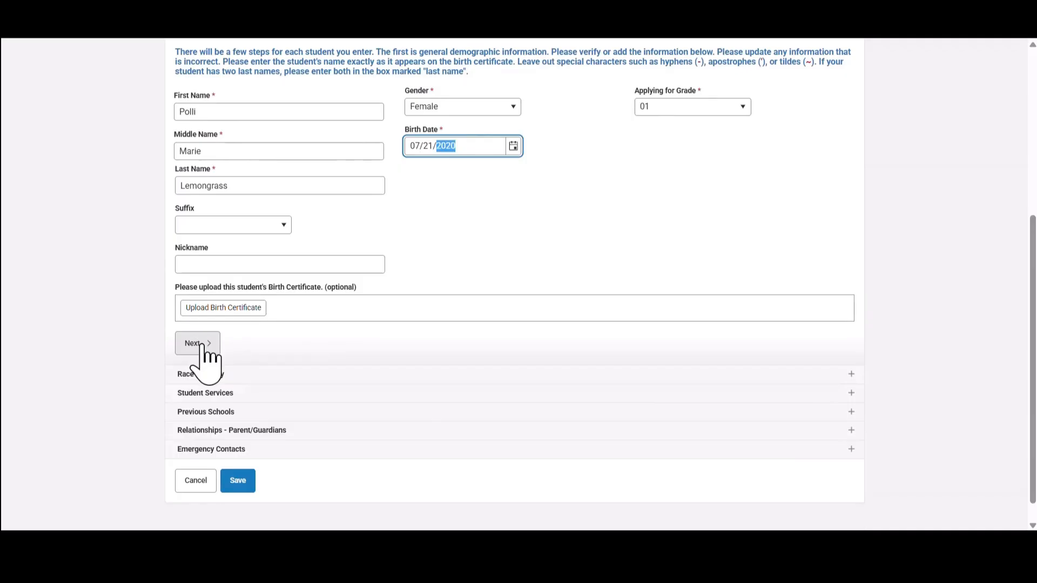
# Record the student as not Hispanic/Latino, with race White.
pyautogui.click(200, 346)
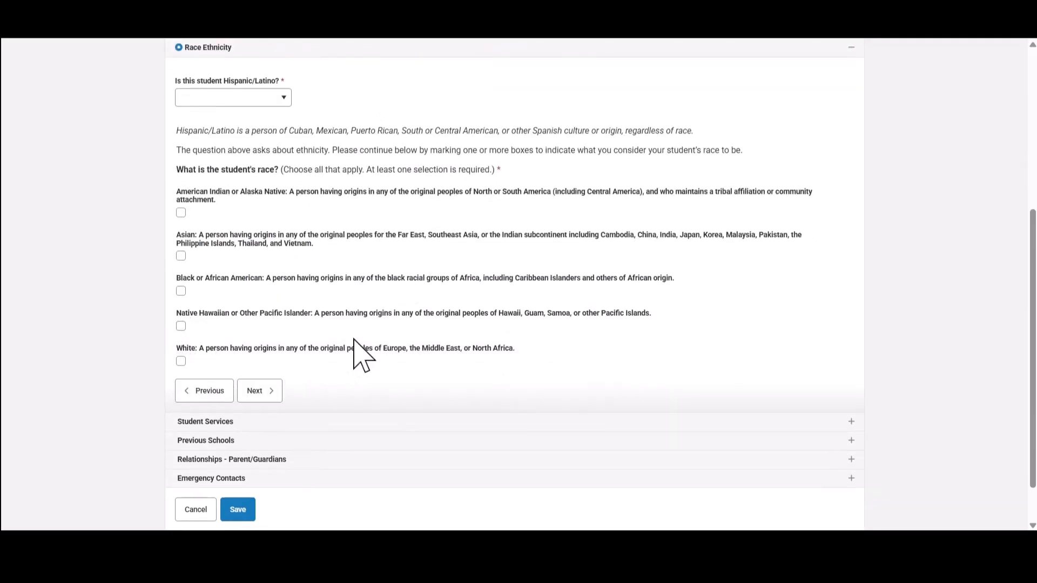
pyautogui.click(283, 98)
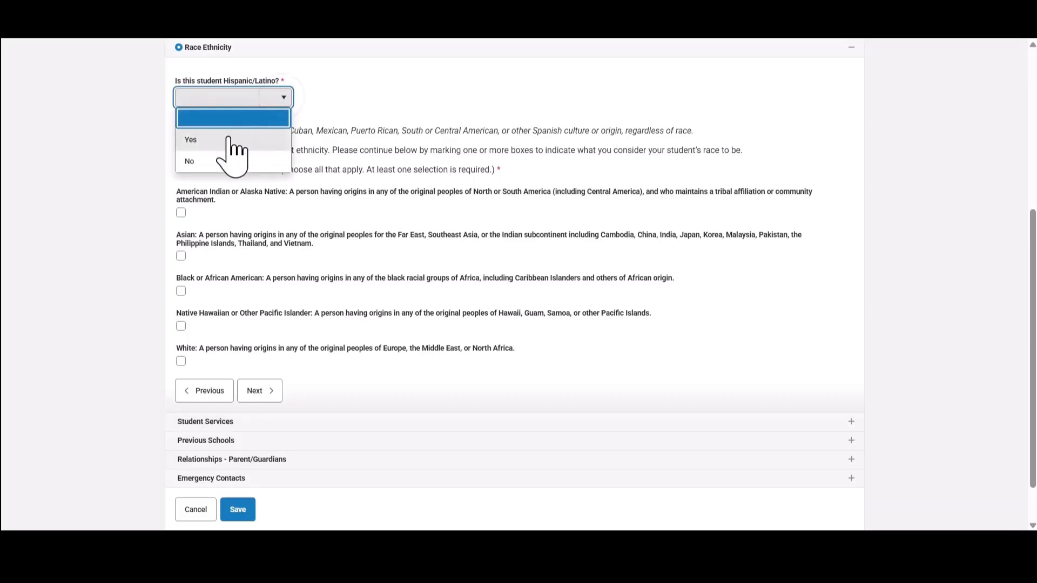
pyautogui.click(207, 161)
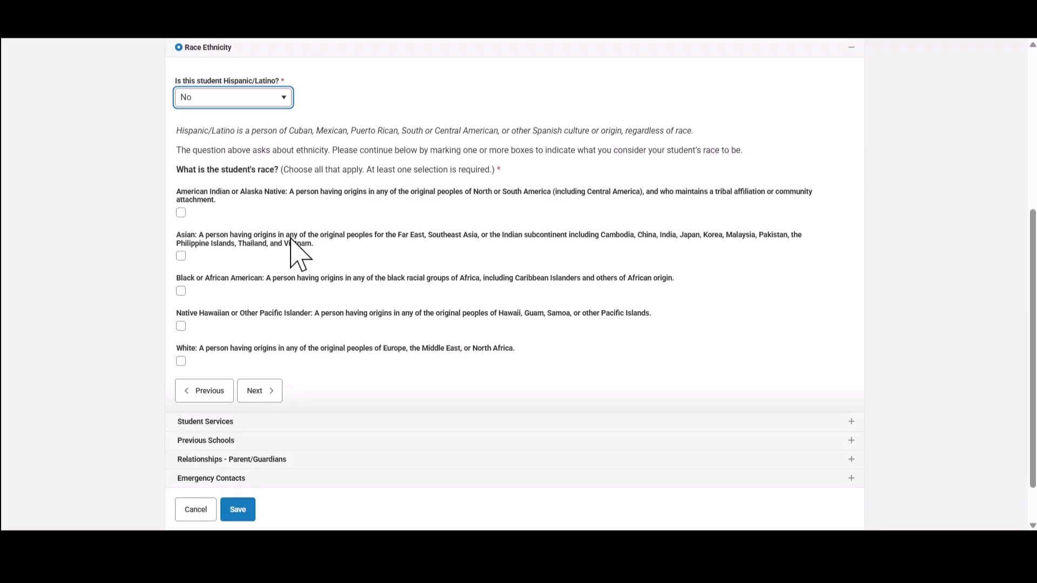
pyautogui.click(286, 361)
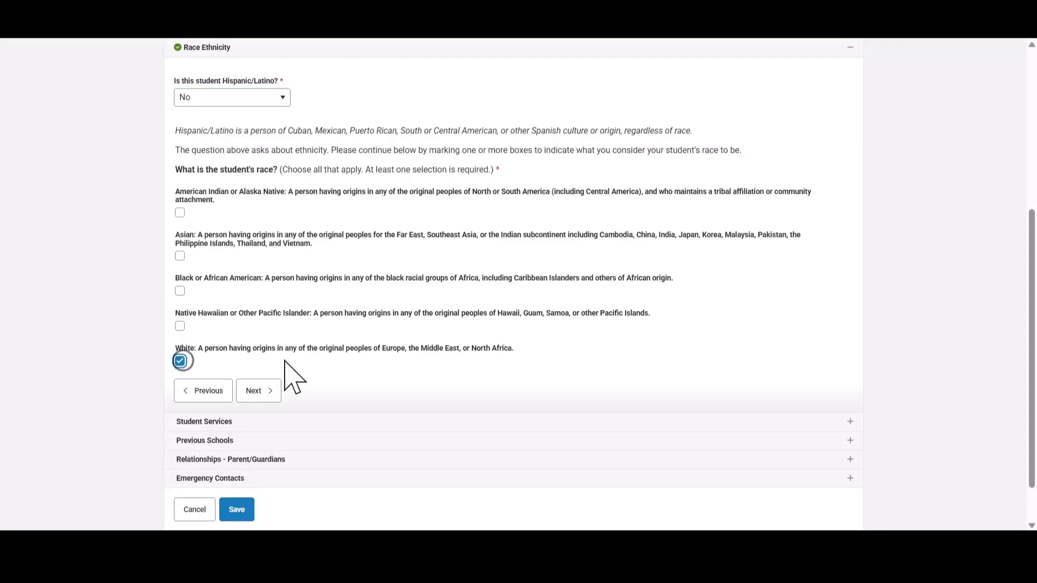
# Answer No for a current IEP and 504 plan, and Yes for prior gifted services.
pyautogui.click(264, 392)
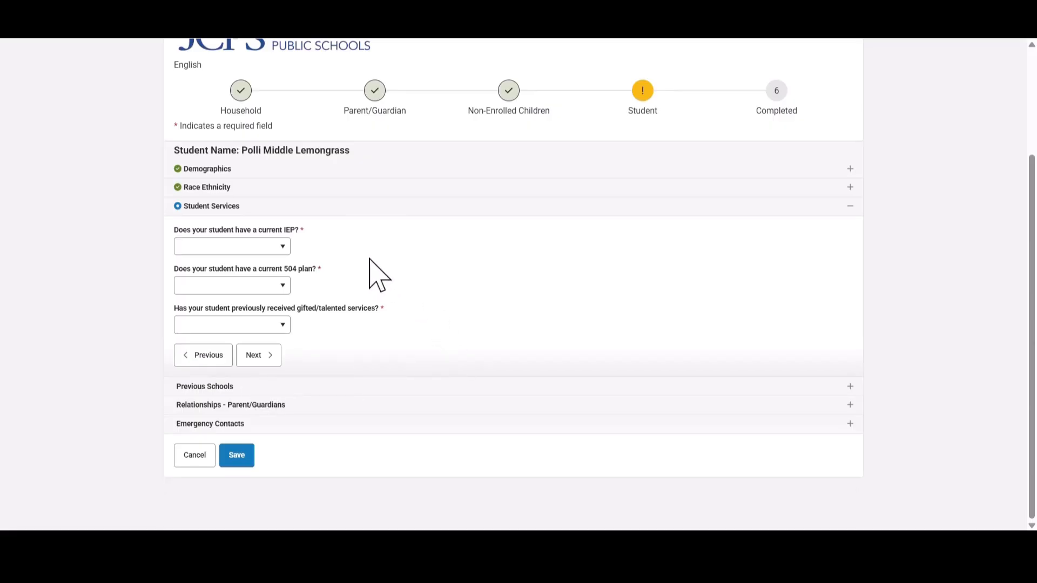
pyautogui.click(283, 246)
pyautogui.click(273, 292)
pyautogui.click(273, 286)
pyautogui.click(278, 331)
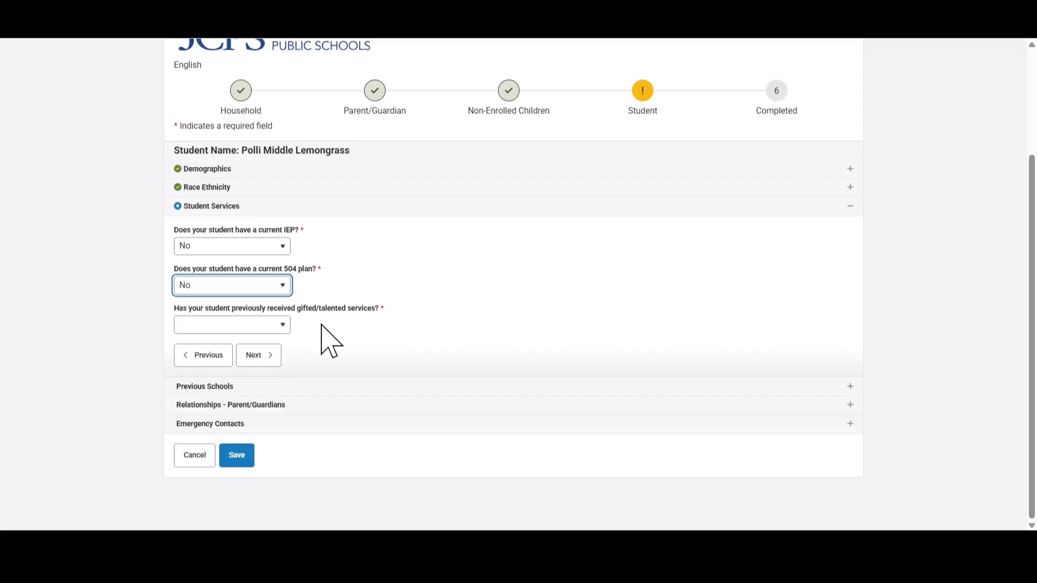
pyautogui.click(278, 324)
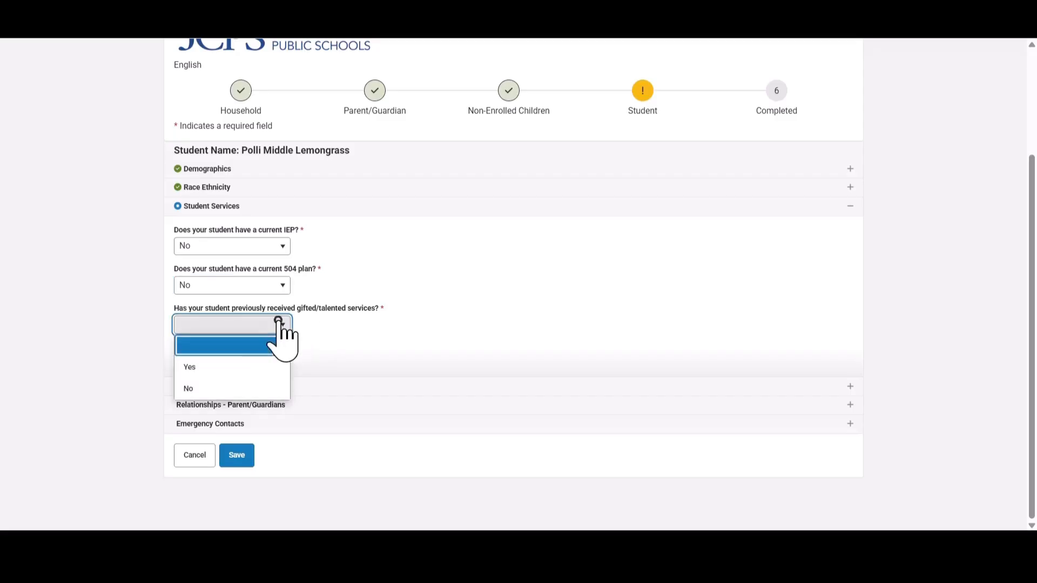
pyautogui.click(216, 368)
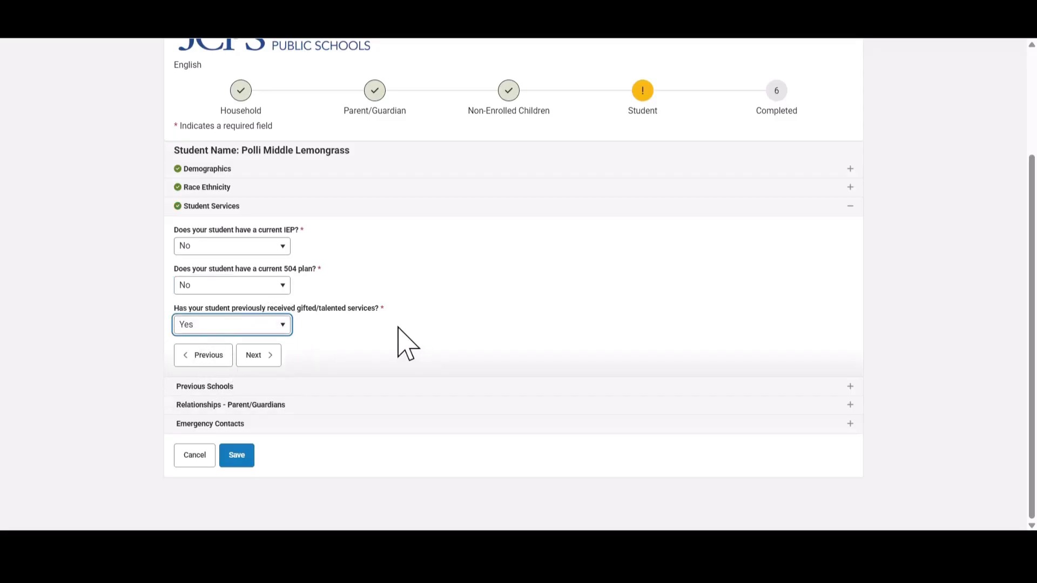
pyautogui.click(262, 359)
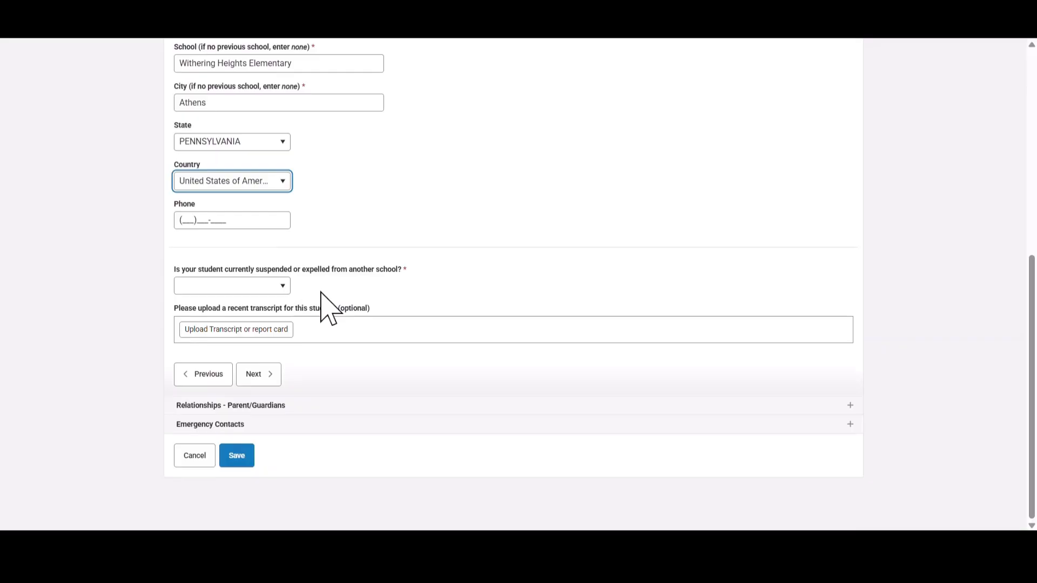
# Answer No to suspension/expulsion and set the guardian as Mother with contact sequence 1.
pyautogui.click(281, 290)
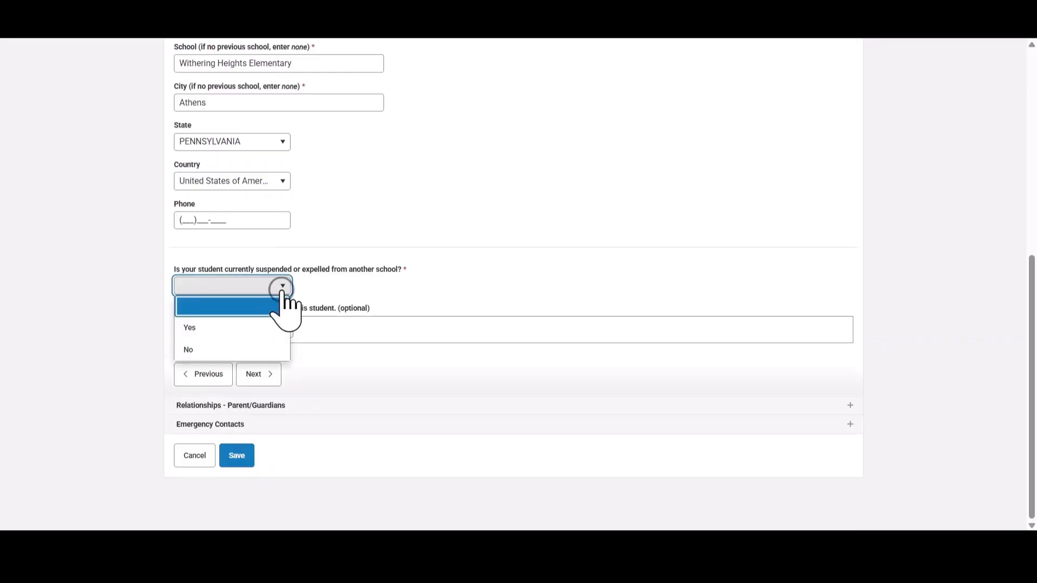
pyautogui.click(253, 349)
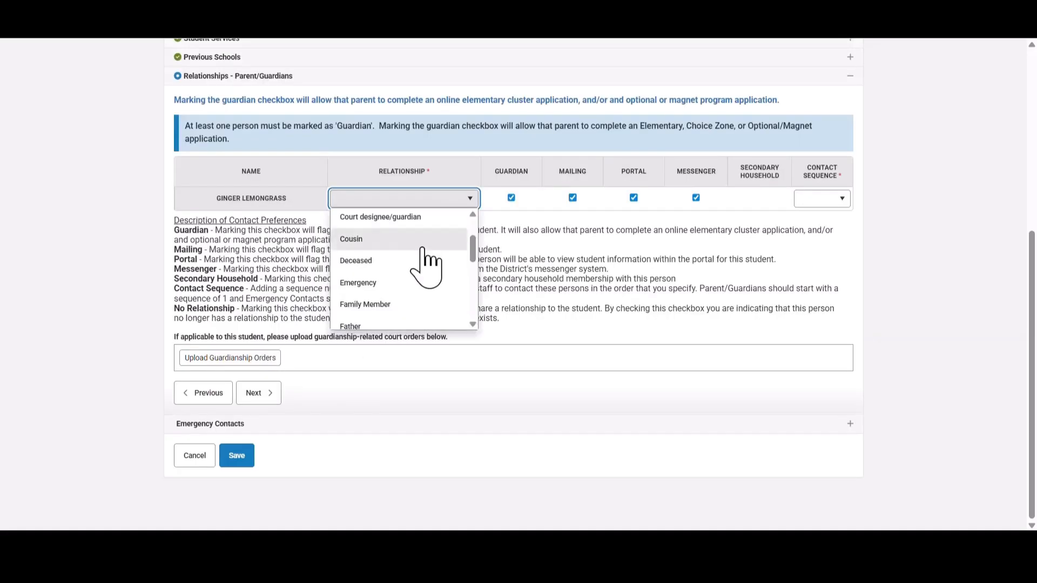
pyautogui.scroll(-3, 423, 263)
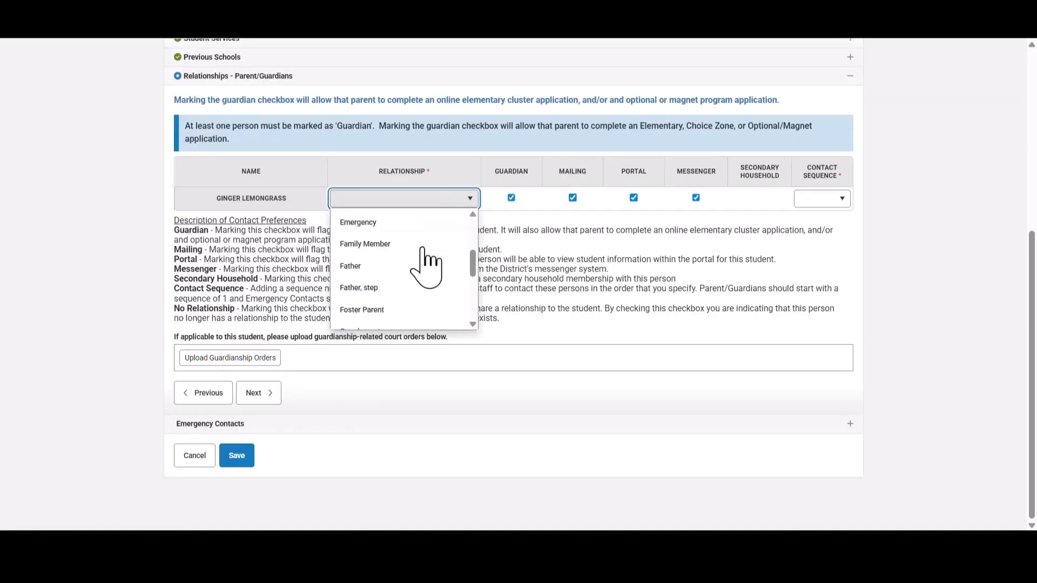
pyautogui.click(424, 270)
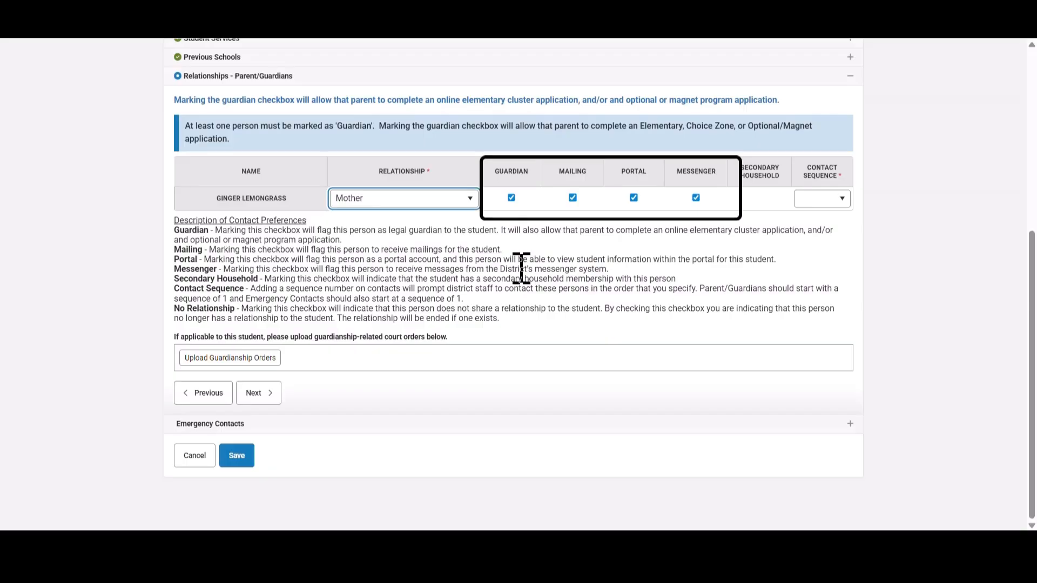
pyautogui.click(839, 199)
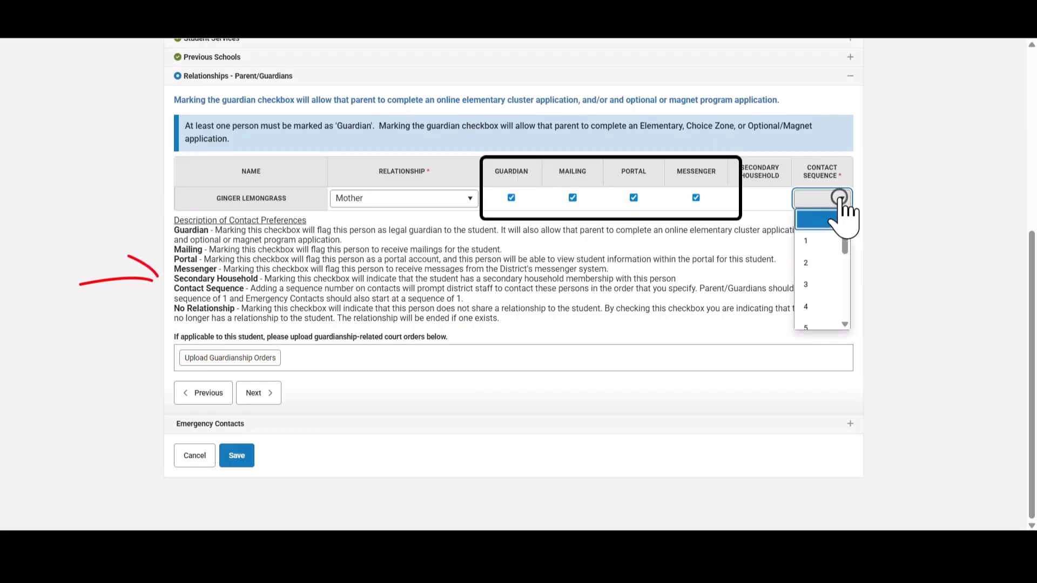
pyautogui.click(816, 240)
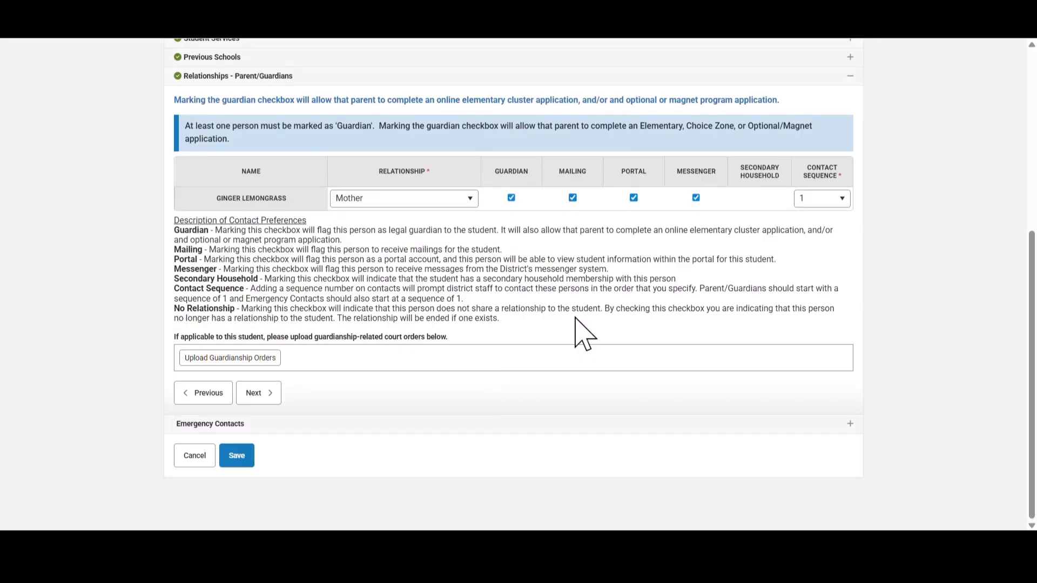
pyautogui.click(261, 393)
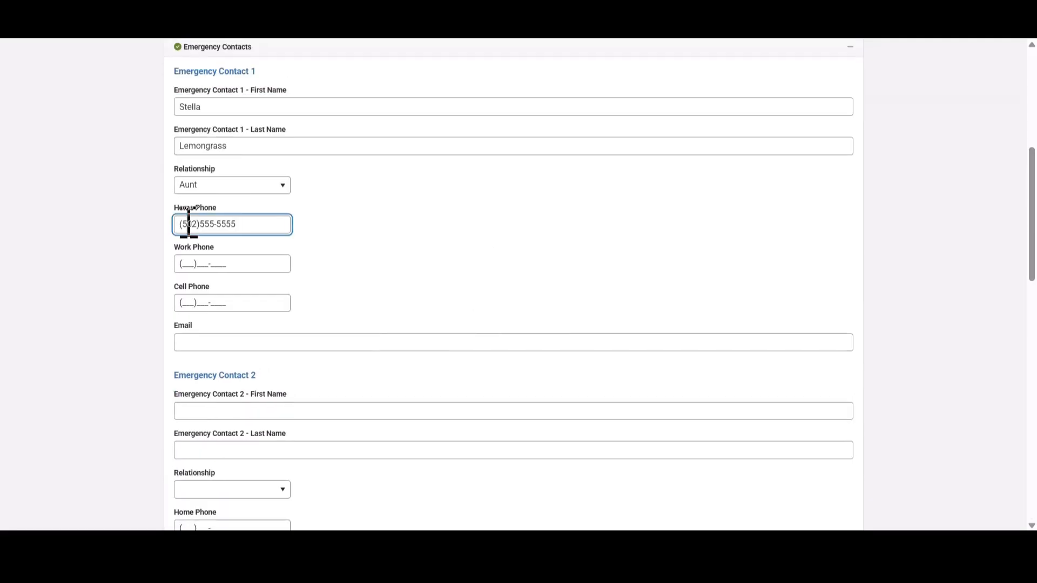
# Save the student form as Completed, then Save/Continue from the Student list.
pyautogui.scroll(-3, 402, 291)
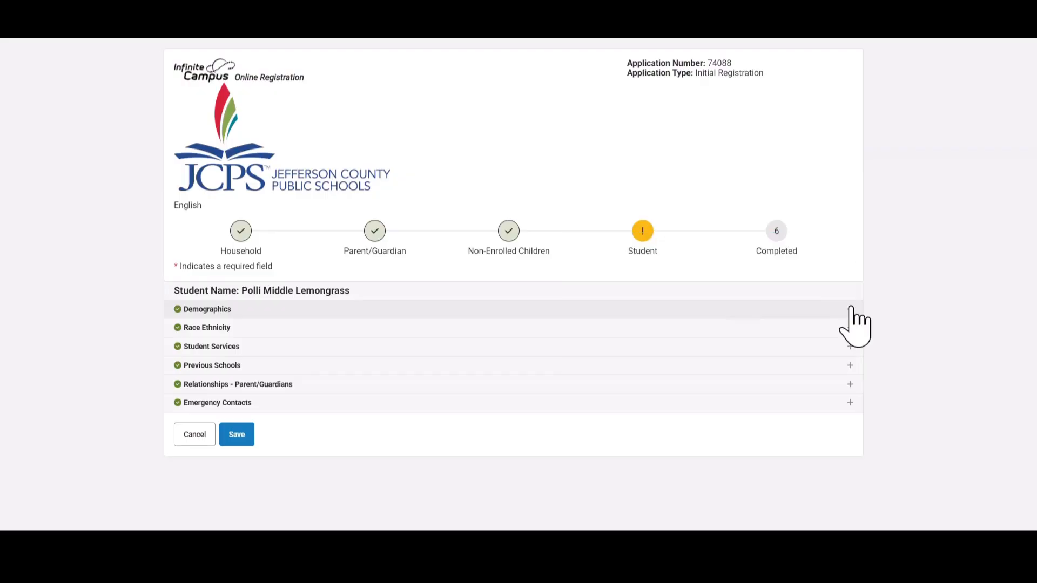
pyautogui.click(241, 439)
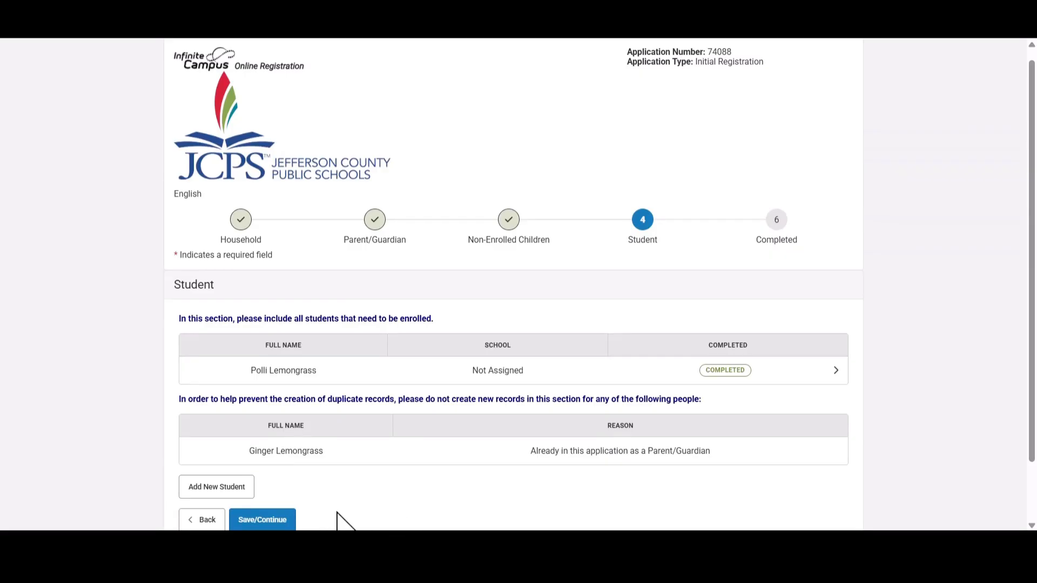
pyautogui.click(273, 521)
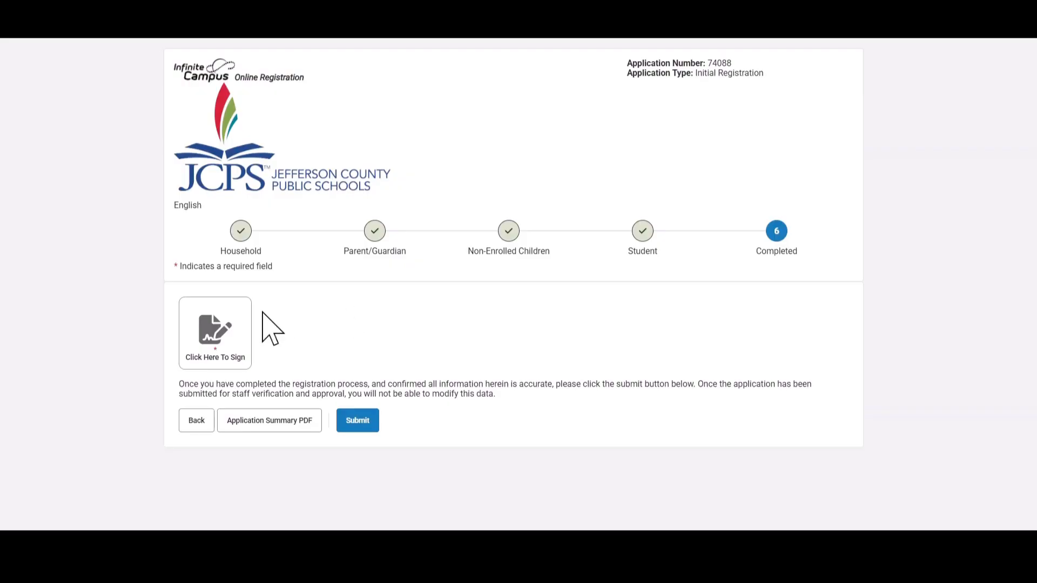
# Apply the electronic signature, submit the application, and open the Registration Summary PDF.
pyautogui.click(222, 327)
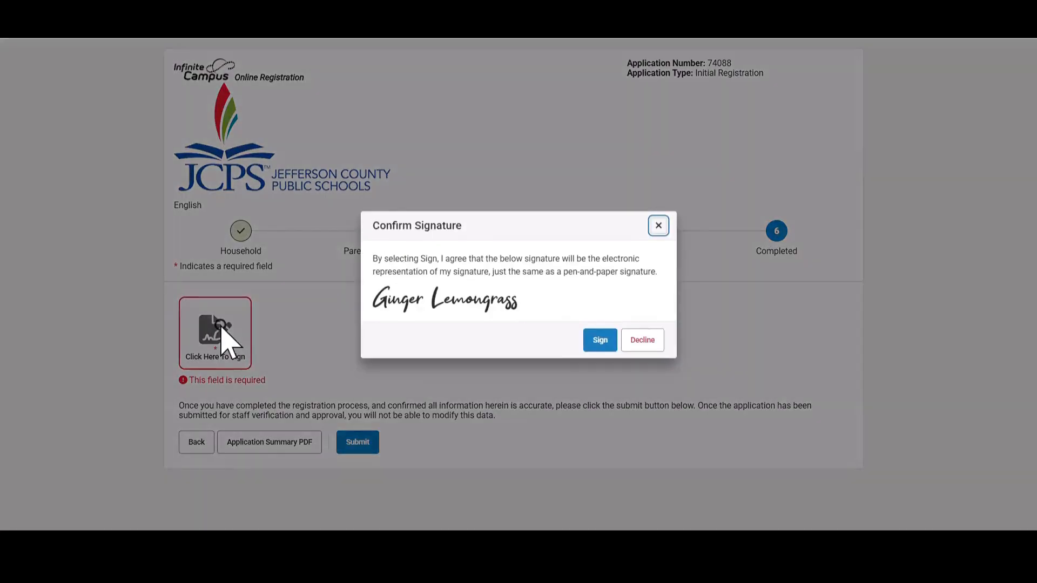
pyautogui.click(590, 340)
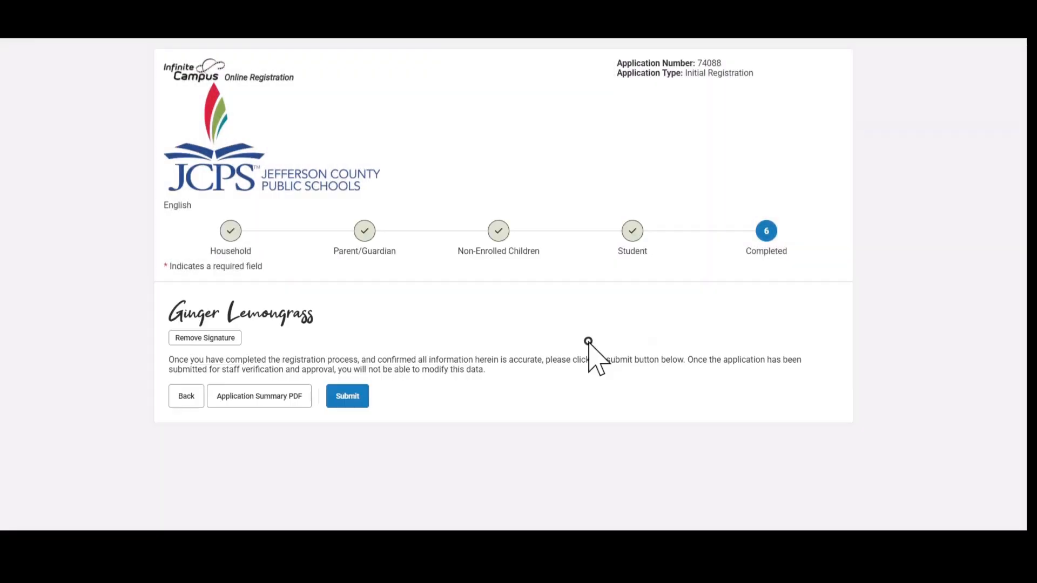
pyautogui.click(348, 396)
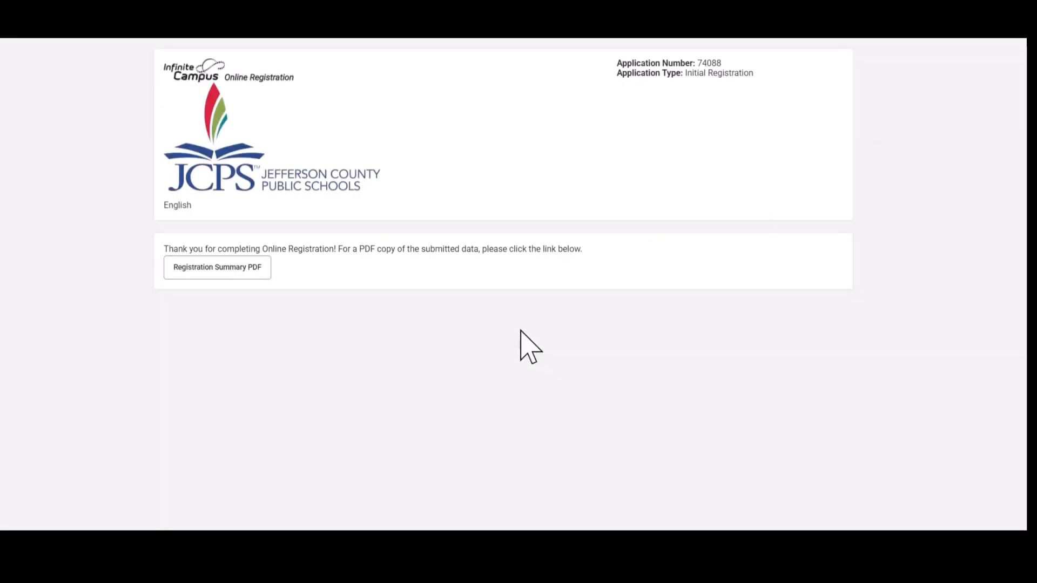
pyautogui.click(249, 267)
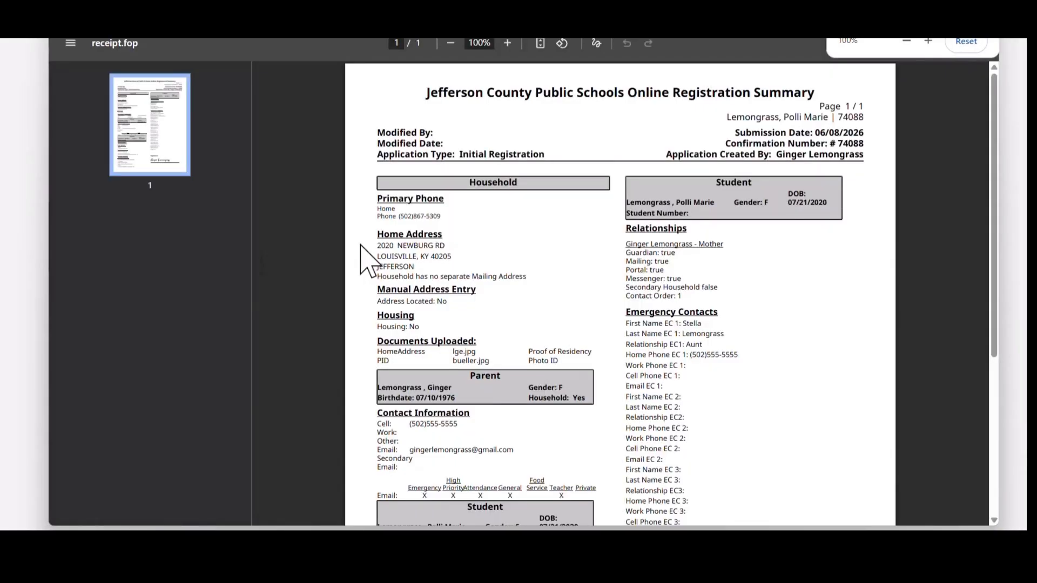